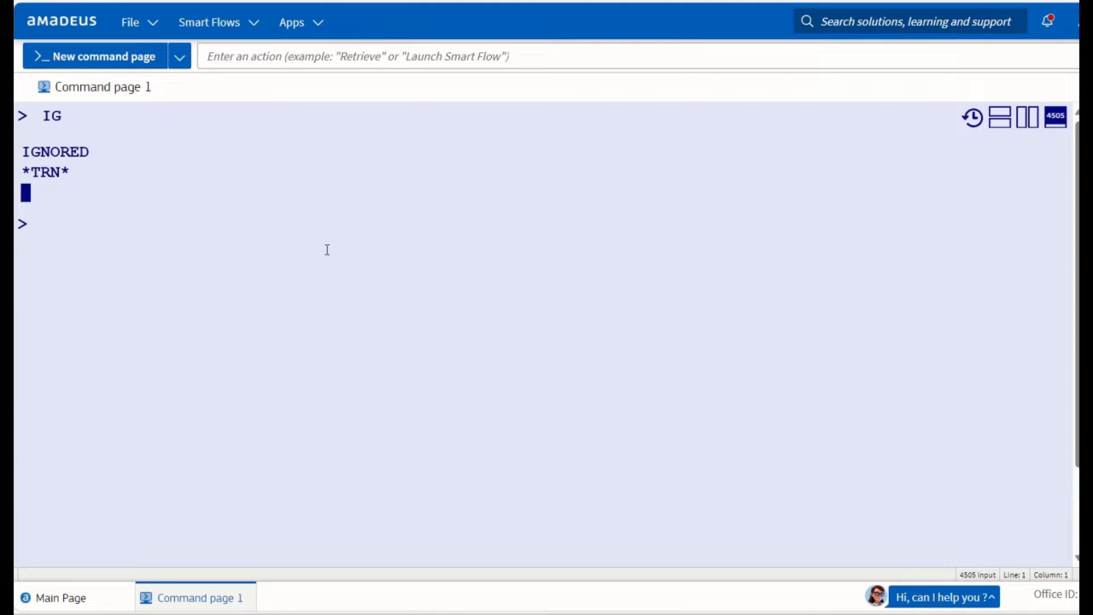
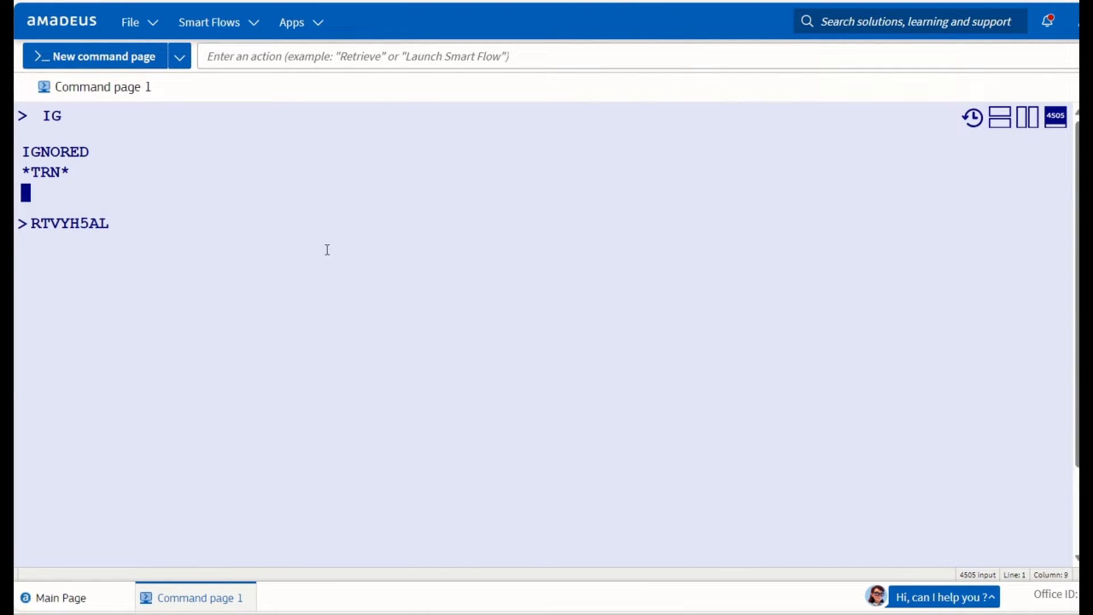
Retrieve the booking by its record locator with RT, showing BA 107 LHR–DXB on 15MAY.
key("Return")
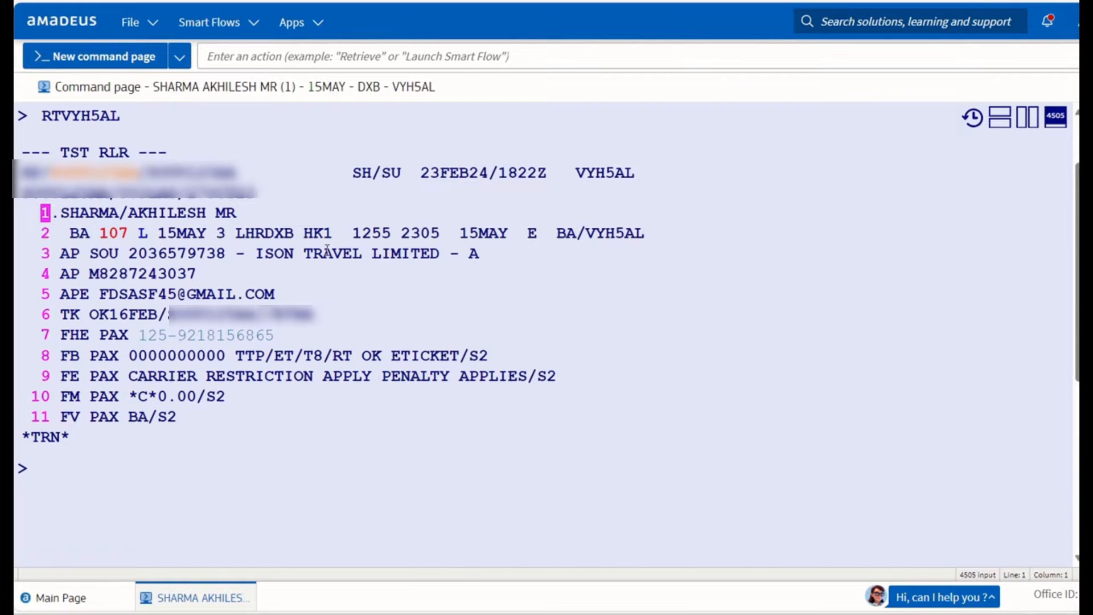
Submit TWD/L7 to display the ticket on booking line 7, after marking the BA 107 line.
type("TWD")
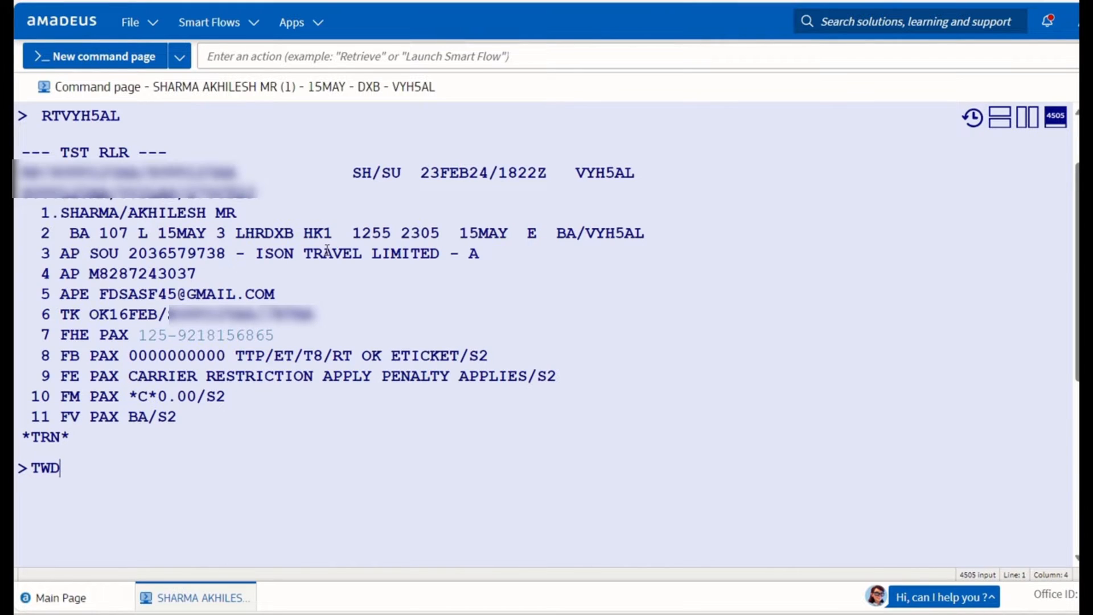
type("/L7")
left_click(66, 233)
left_click_drag(66, 233, 238, 246)
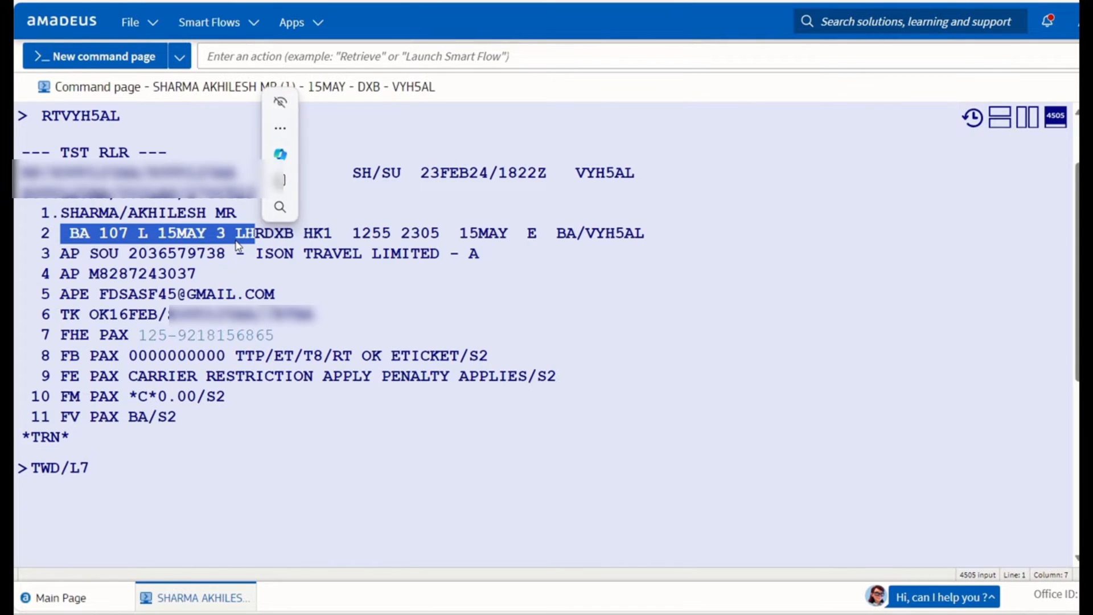
left_click(96, 467)
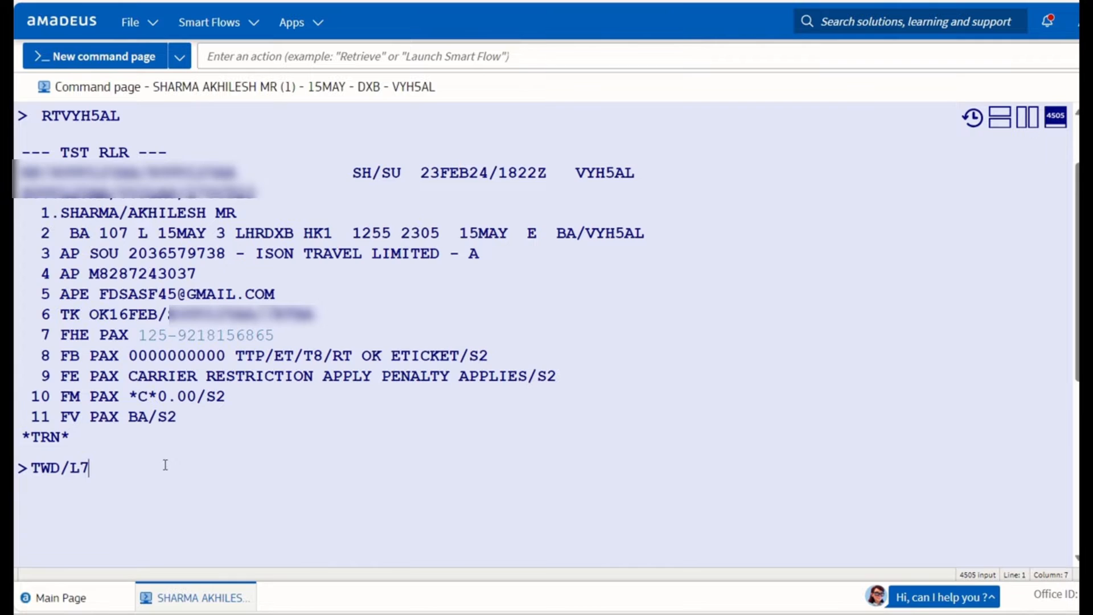
key("Return")
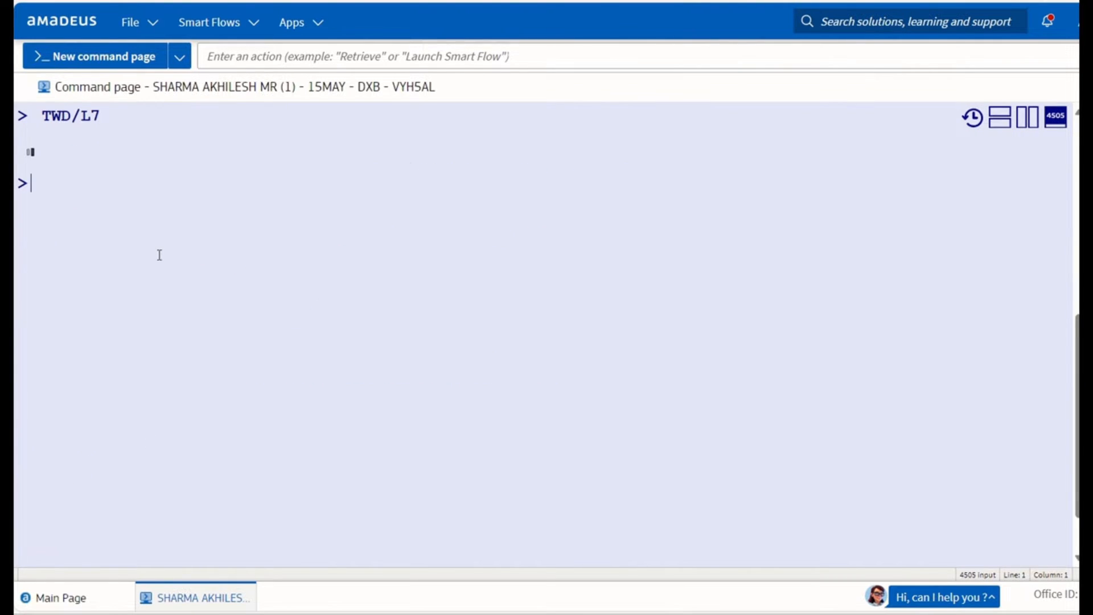
Highlight the travel date and coupon status on the ticket's flight line for fare basis VLXF00B7.
left_click_drag(207, 213, 264, 213)
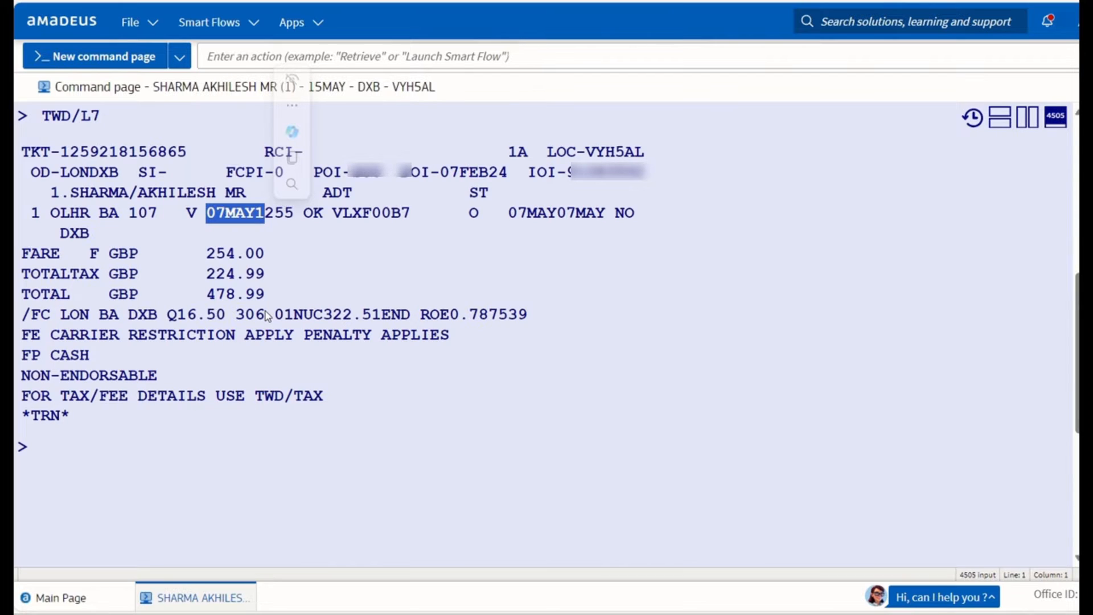
left_click_drag(431, 213, 496, 216)
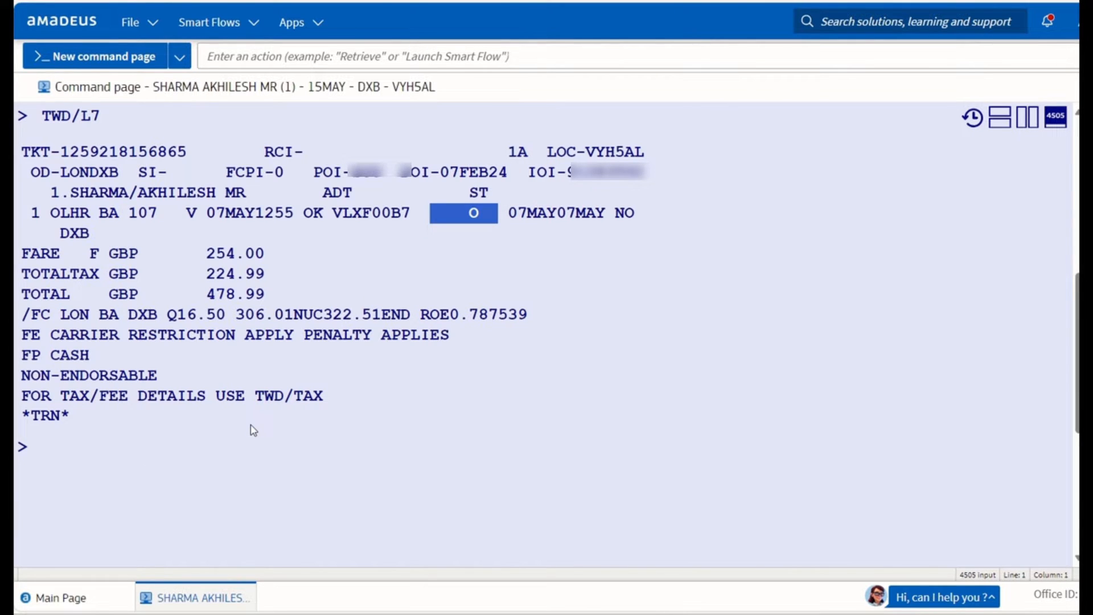
left_click(163, 459)
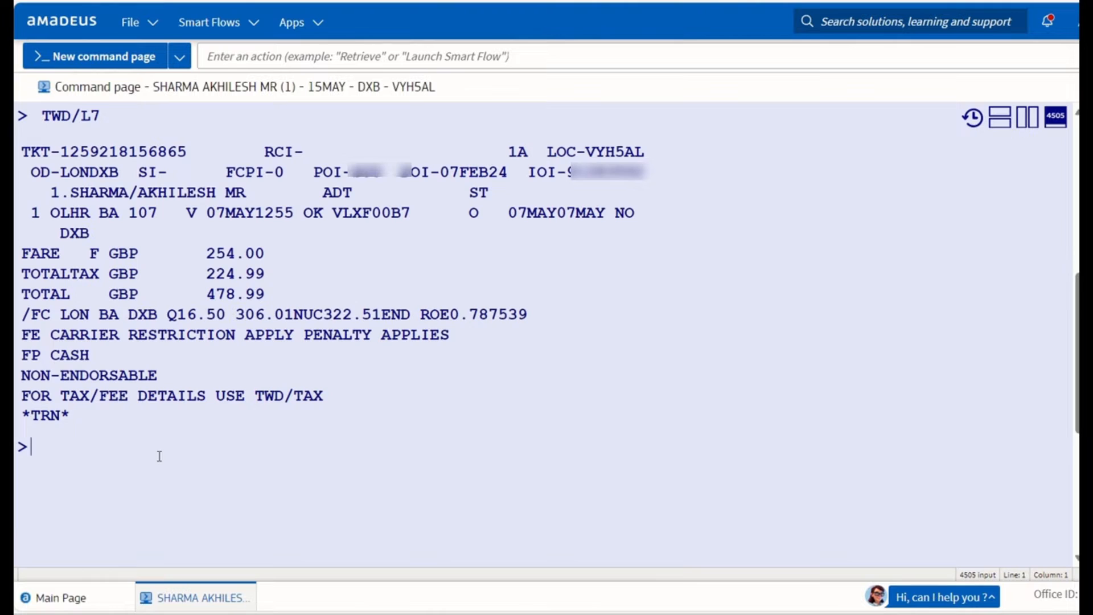
Request BA LHR–DXB fares for 07MAY24 as of 07FEB24 with FQDLHRDXB/ABA/CV/D07MAY24/R,UP,07FEB24.
type("FQDLHR")
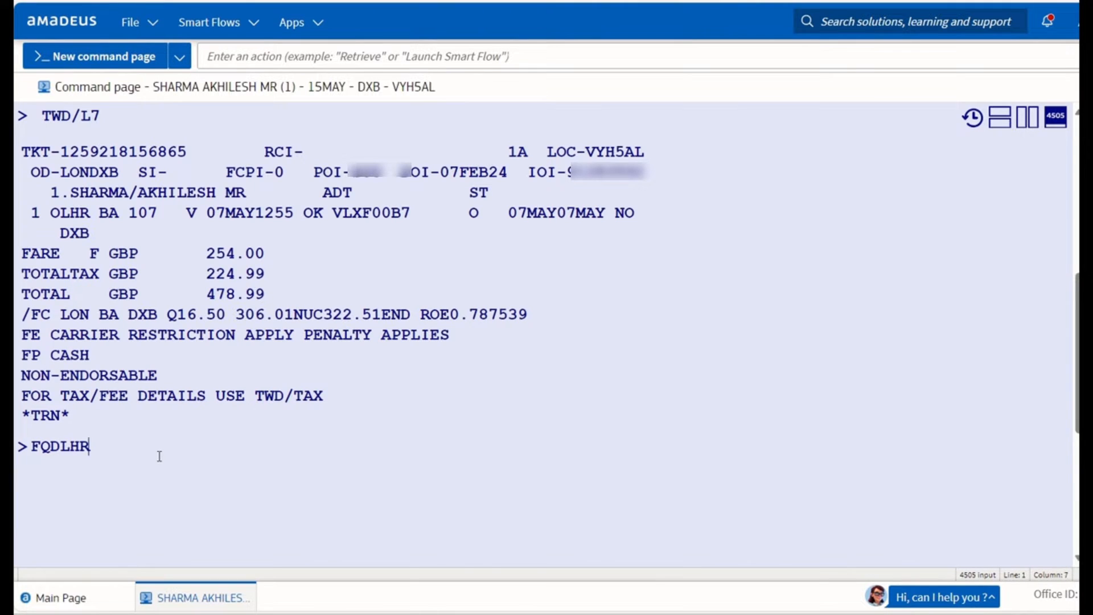
type("DXB")
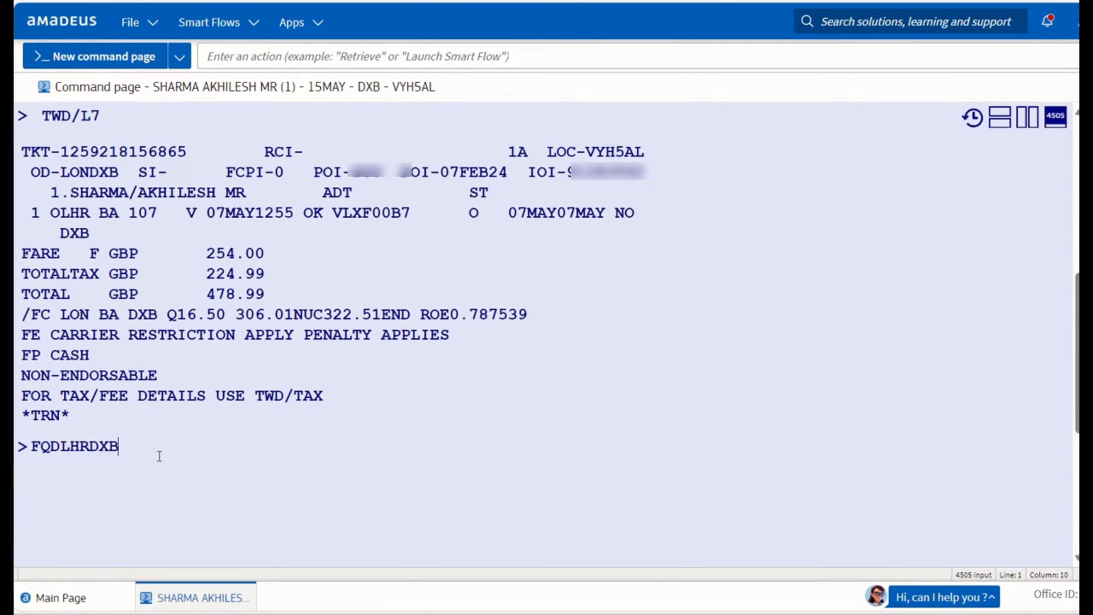
type("/ABA/CV/D07")
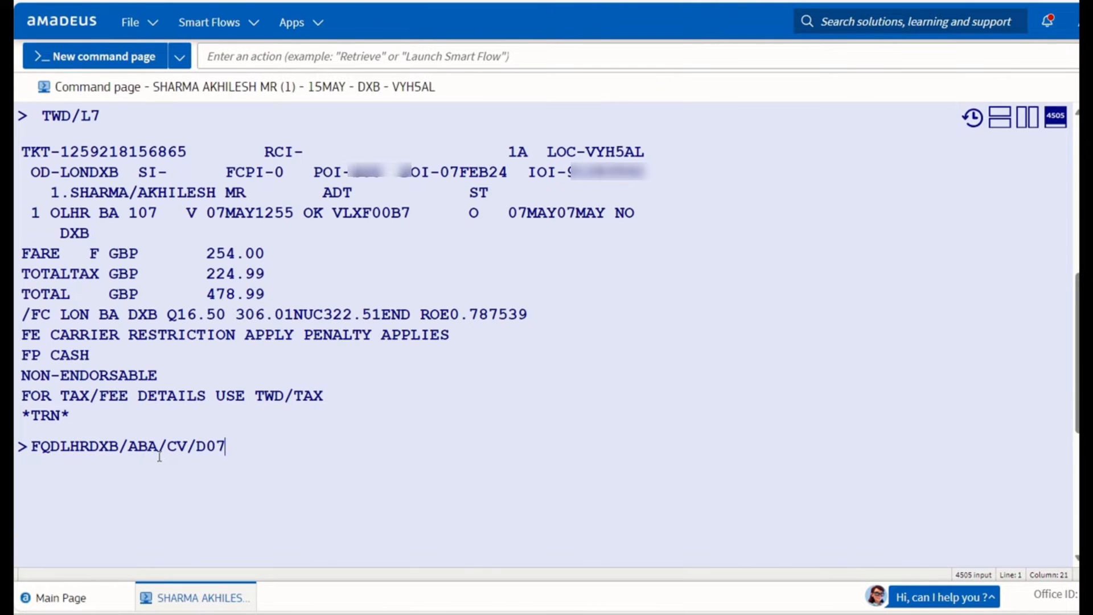
type("MAY24/R")
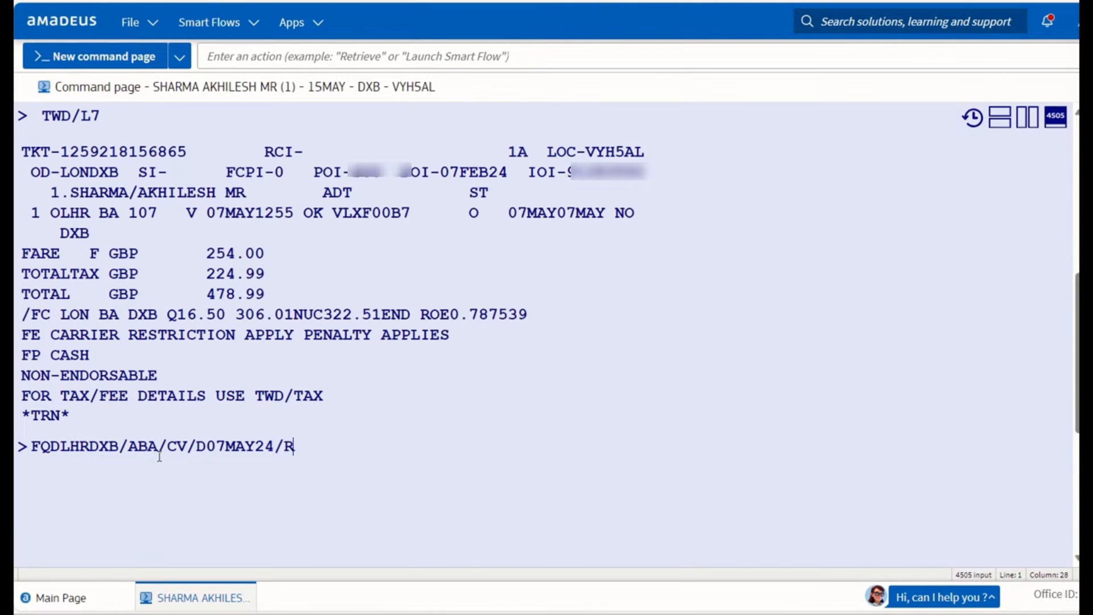
type(",UP,07FEB")
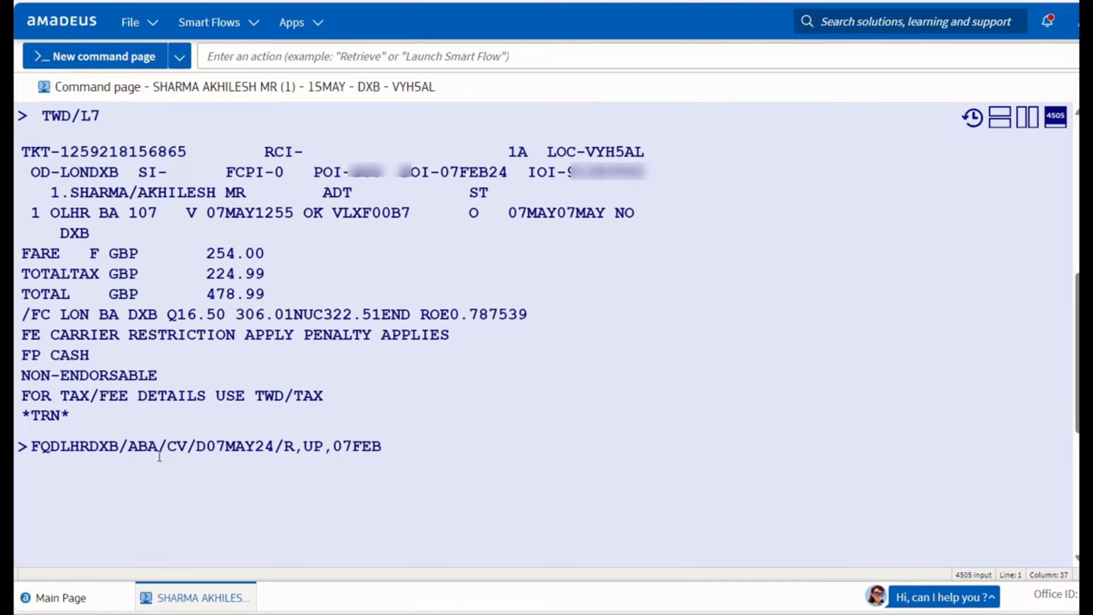
type("24")
key("Return")
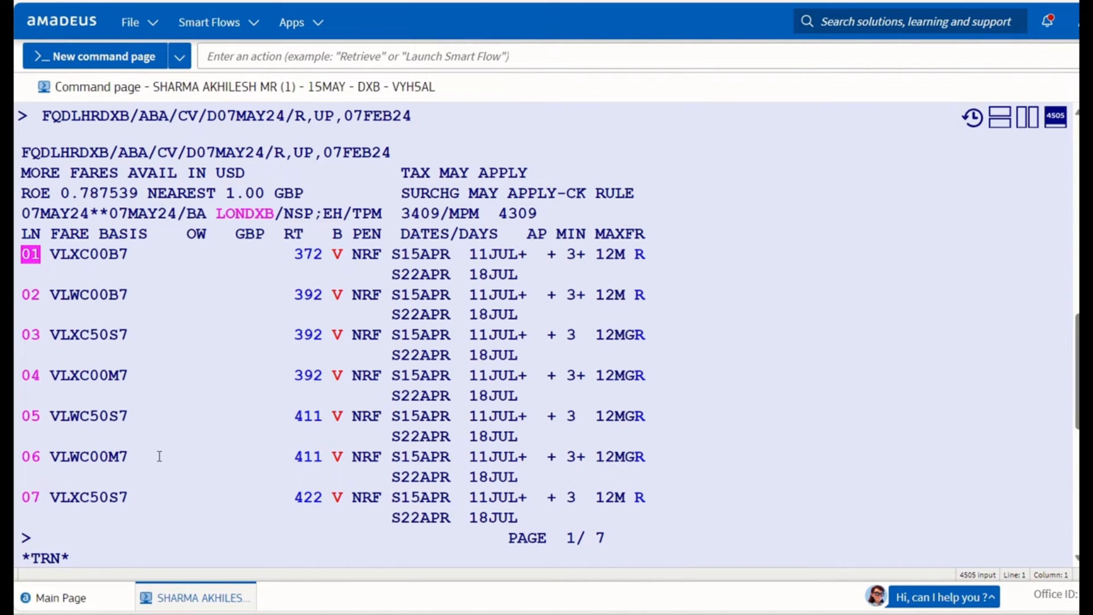
Page forward twice with MD to fares 17–26 on page 3 of 7.
type("MD")
key("Return")
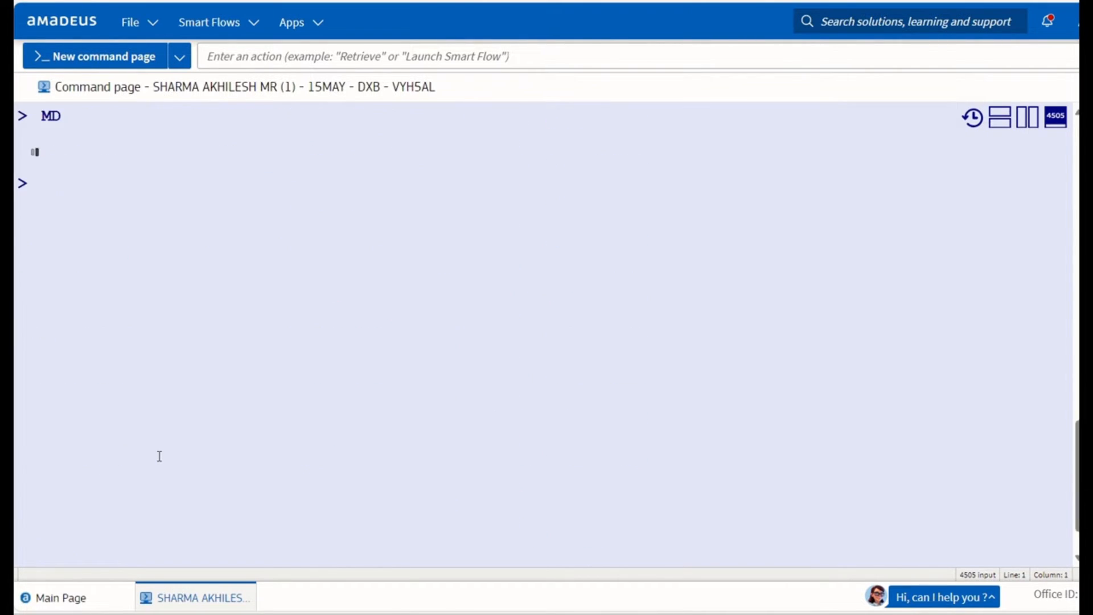
type("MD")
key("Return")
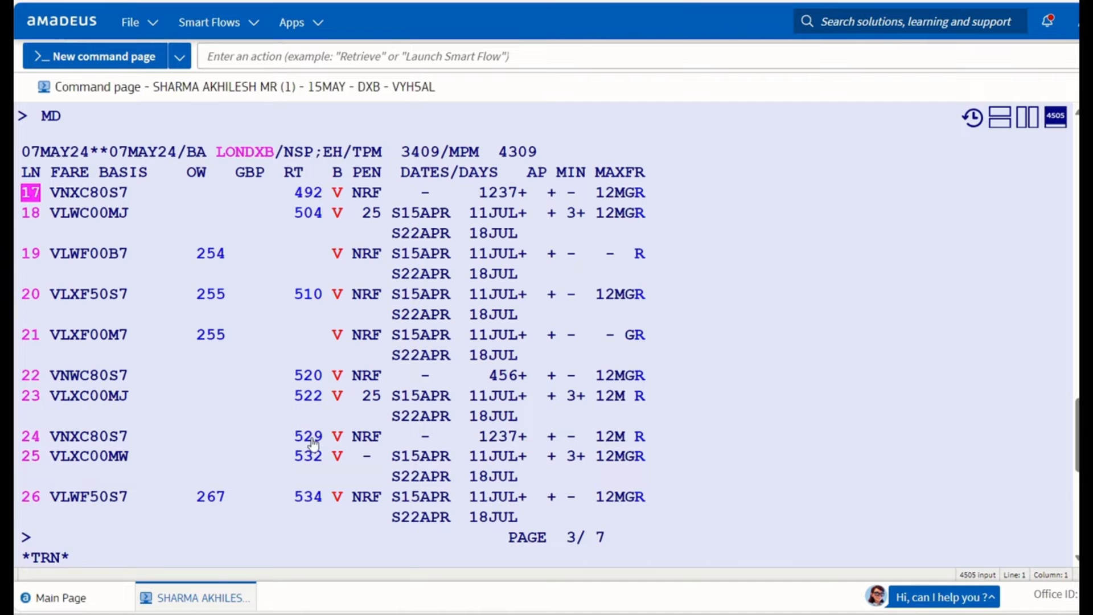
Scroll back up to the ticket display and select fare basis VLXF00B7.
scroll(313, 446, "up", 10)
scroll(313, 444, "up", 15)
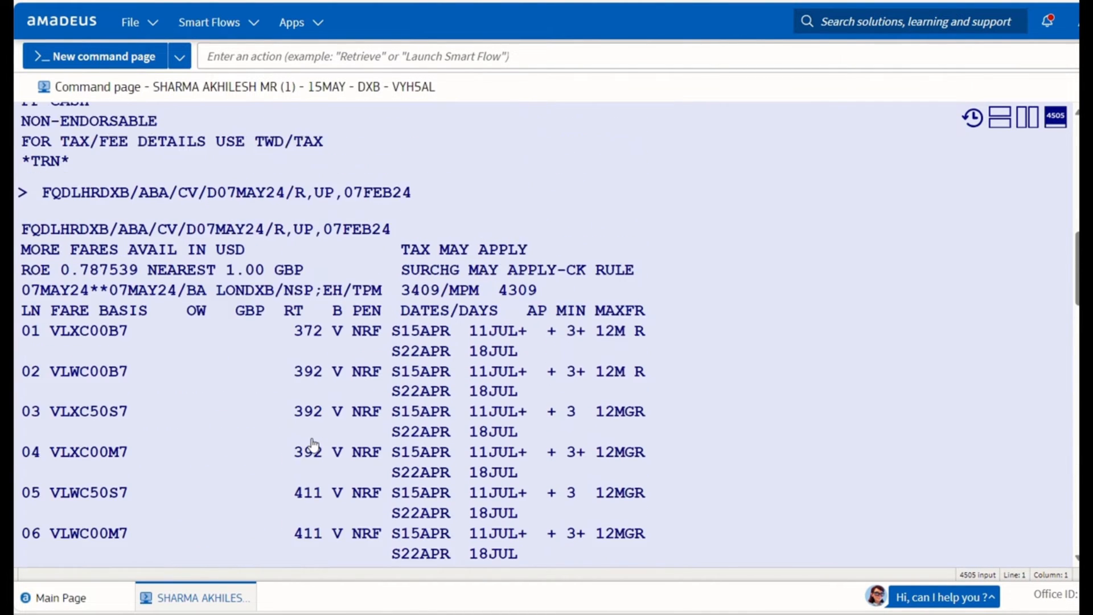
scroll(313, 438, "up", 2)
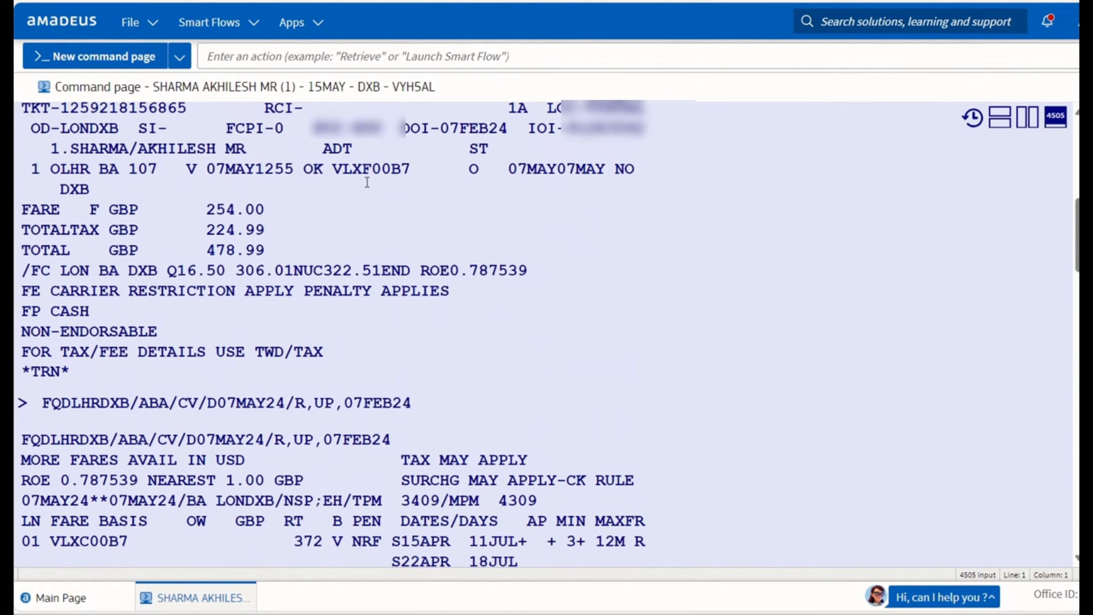
left_click_drag(334, 169, 417, 169)
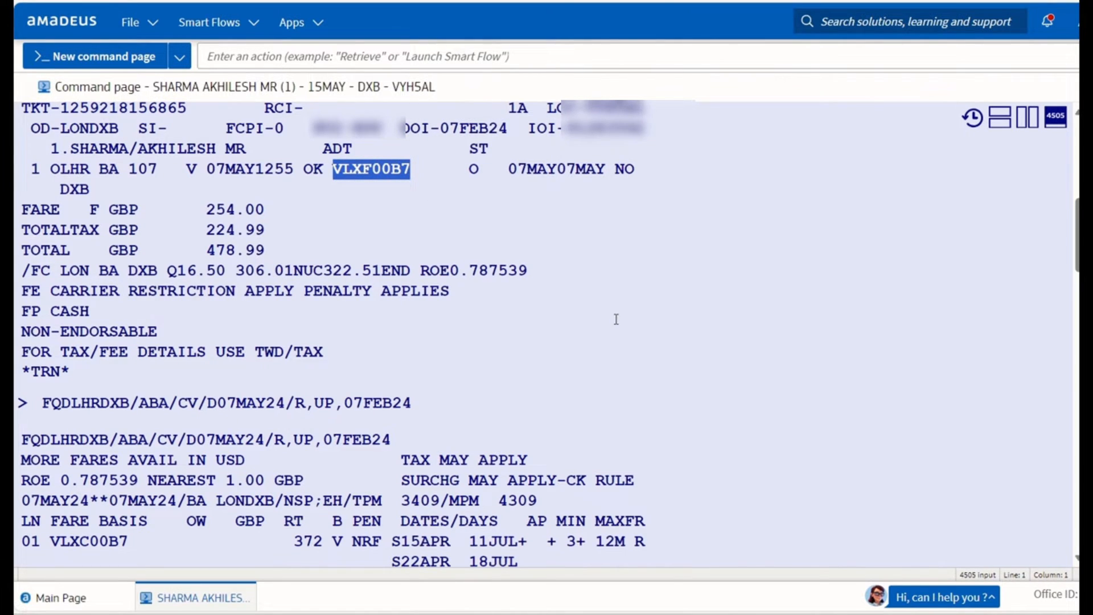
Search the fare list for VLXF00B7, locating it as line 15 at GBP 241 one-way.
key("ctrl+f")
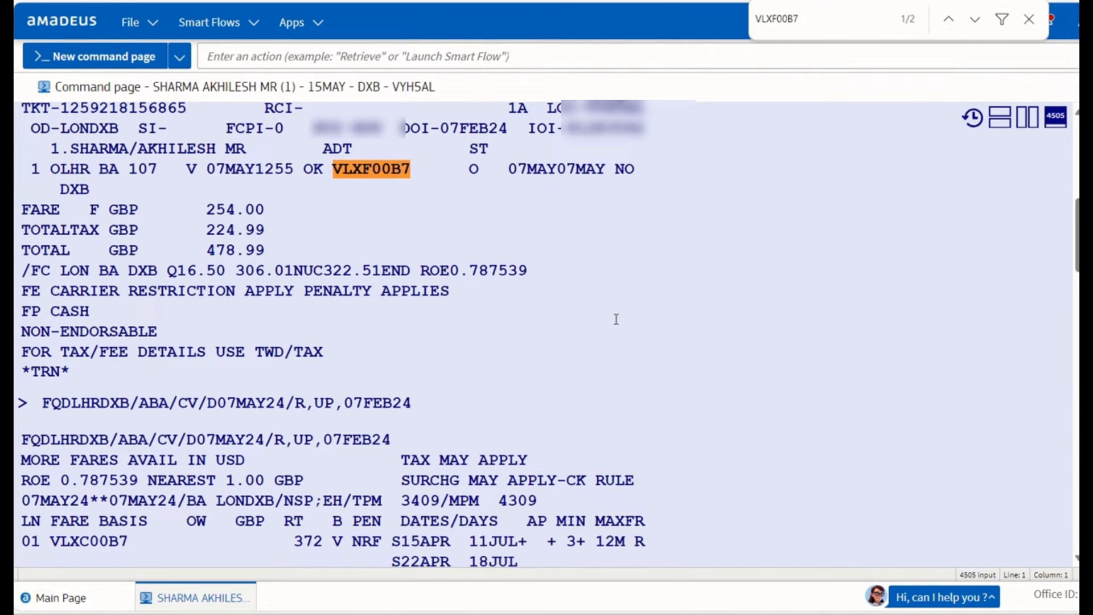
key("Return")
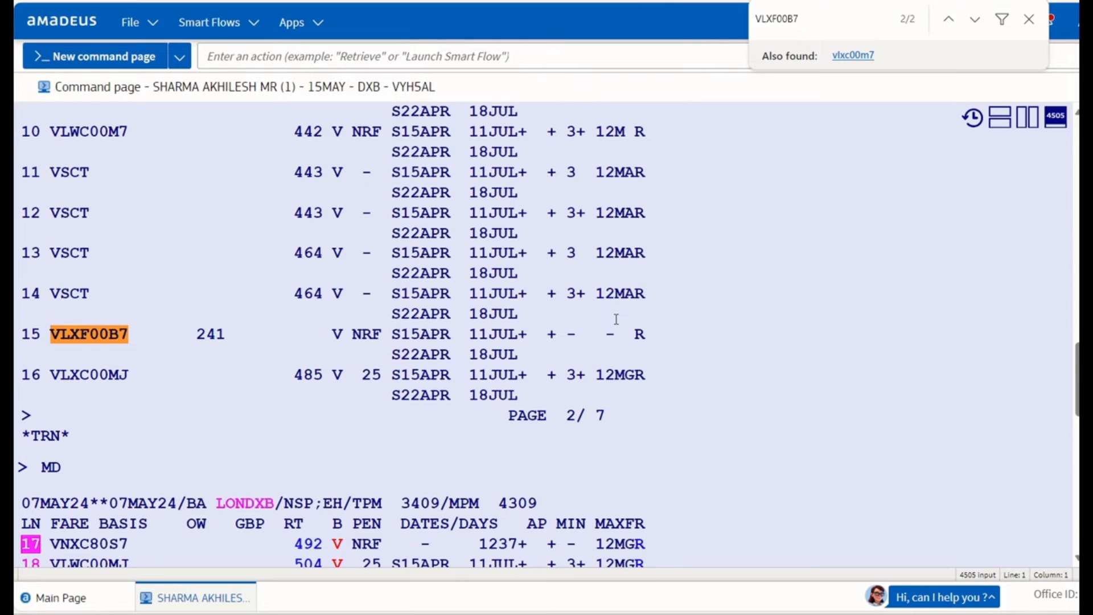
key("Escape")
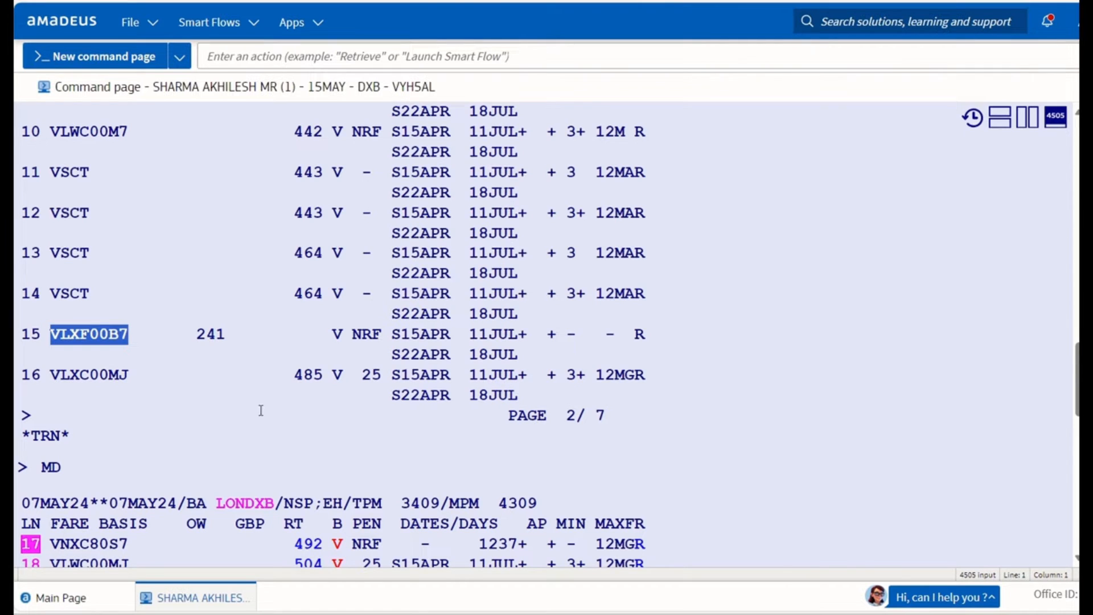
scroll(259, 409, "down", 2)
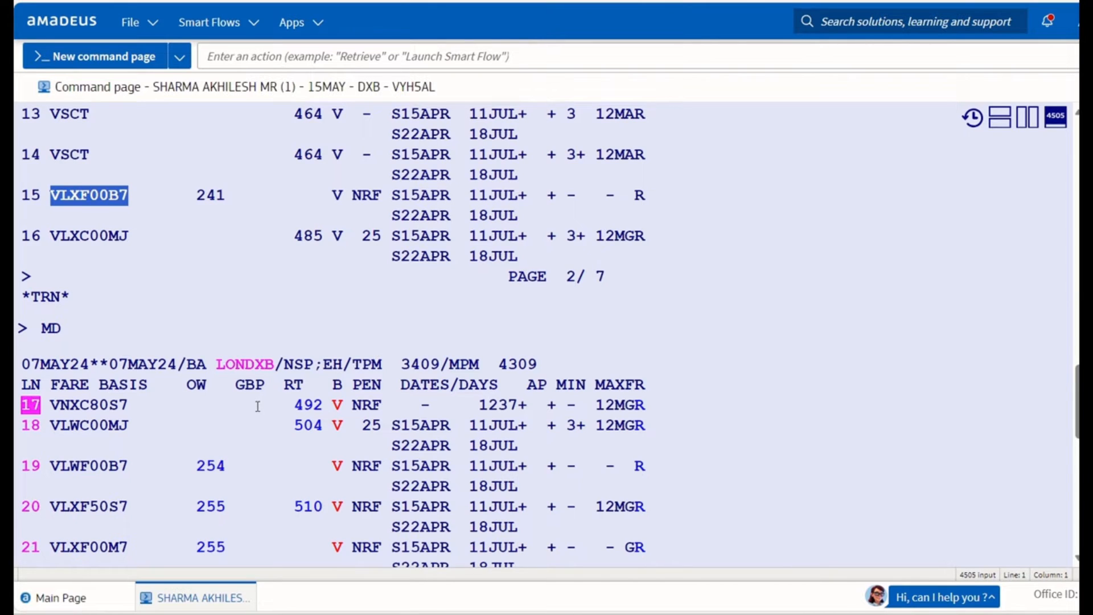
scroll(258, 406, "down", 10)
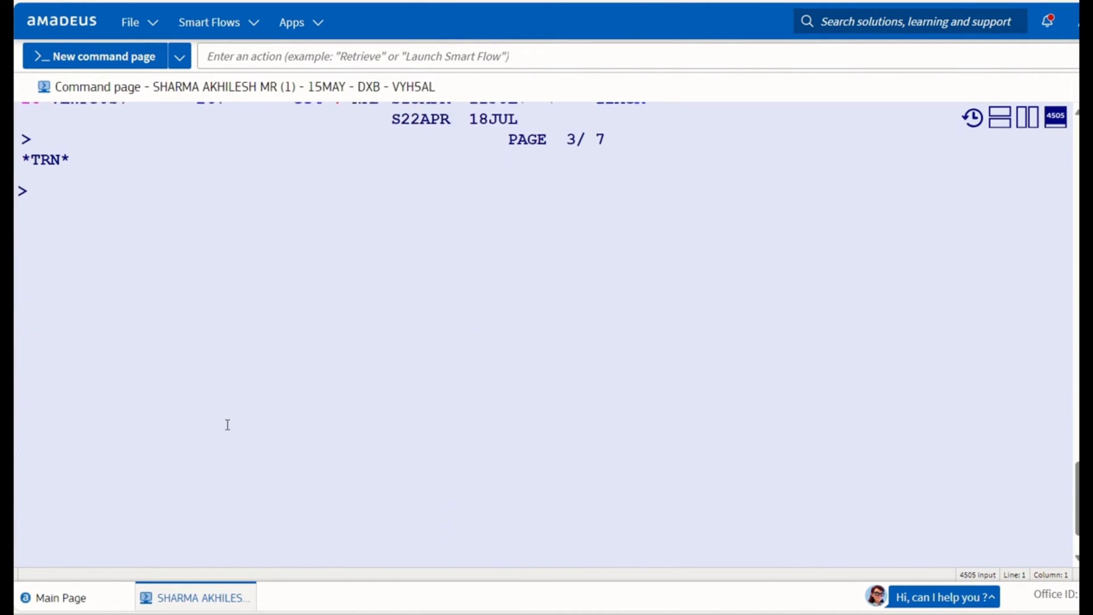
Display the penalty rules for fare line 15 with FQN15*PE and mark the CANCELLATIONS heading.
type("FQN")
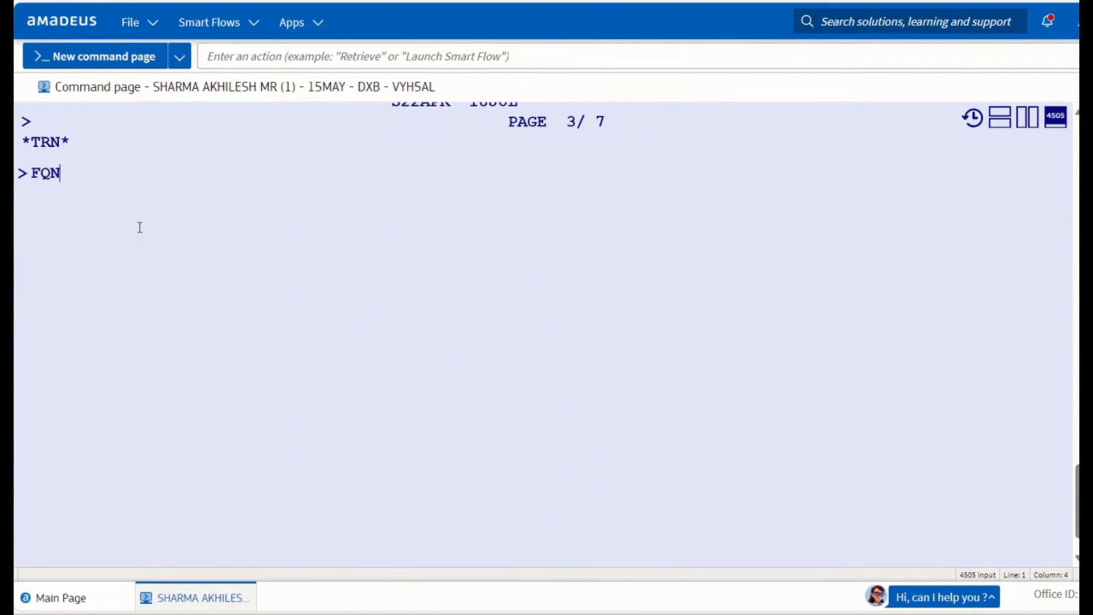
type("15*PE")
key("Return")
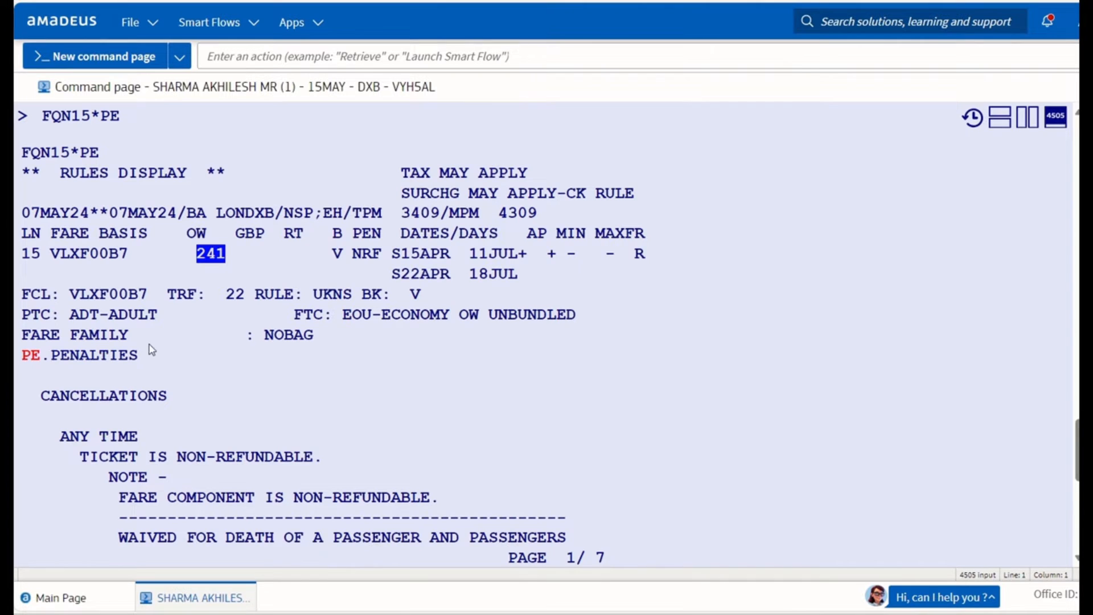
left_click_drag(41, 389, 198, 398)
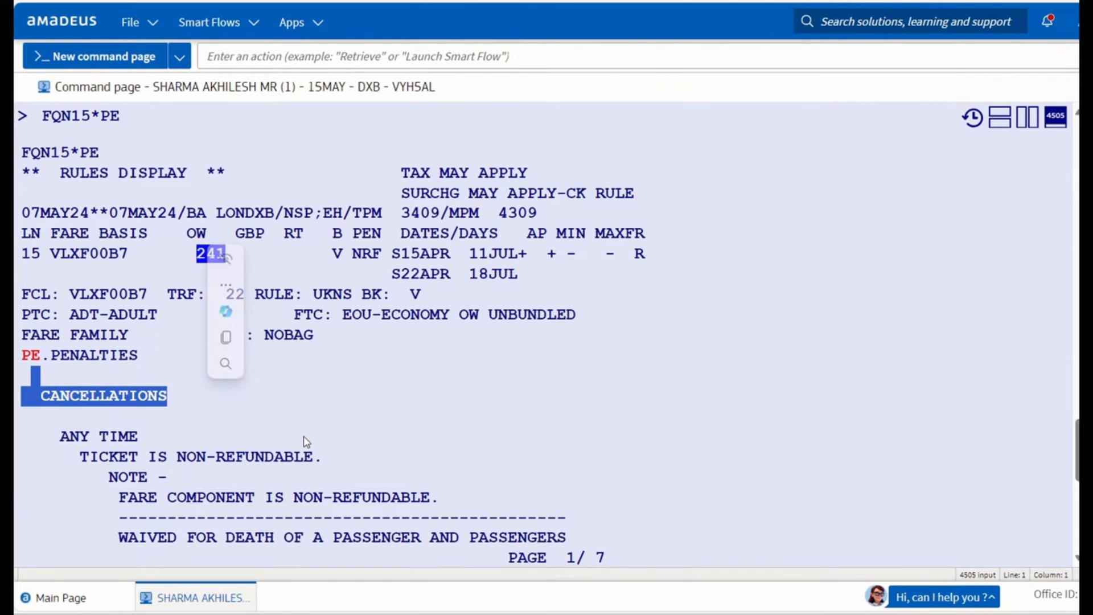
key("Return")
left_click(127, 372)
Page forward twice through the penalty rules to reach the CHANGES section heading.
type("MD")
key("Return")
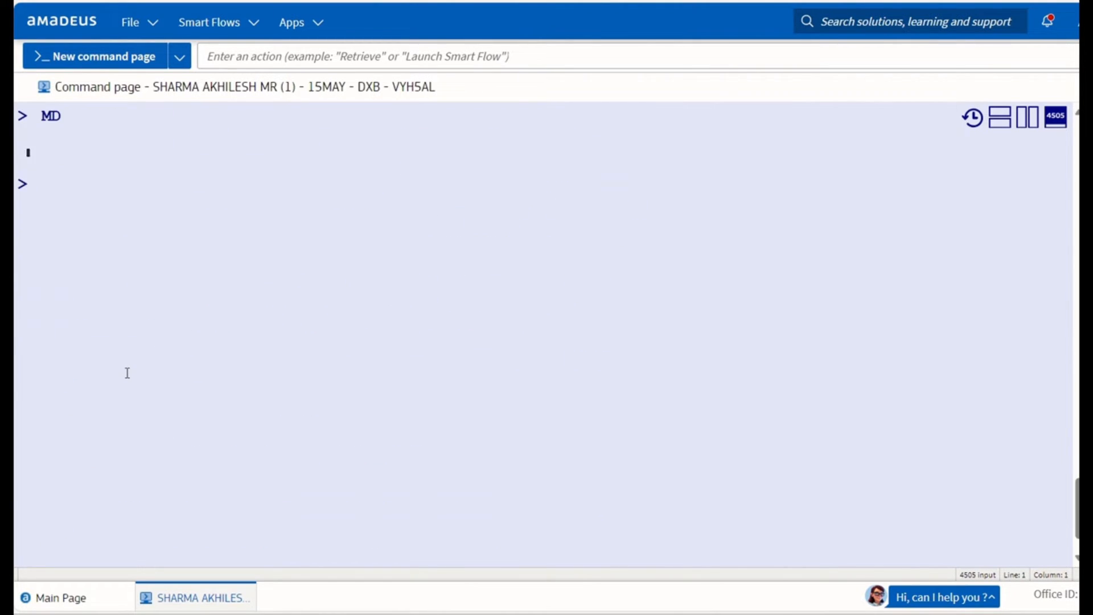
type("MD")
key("Return")
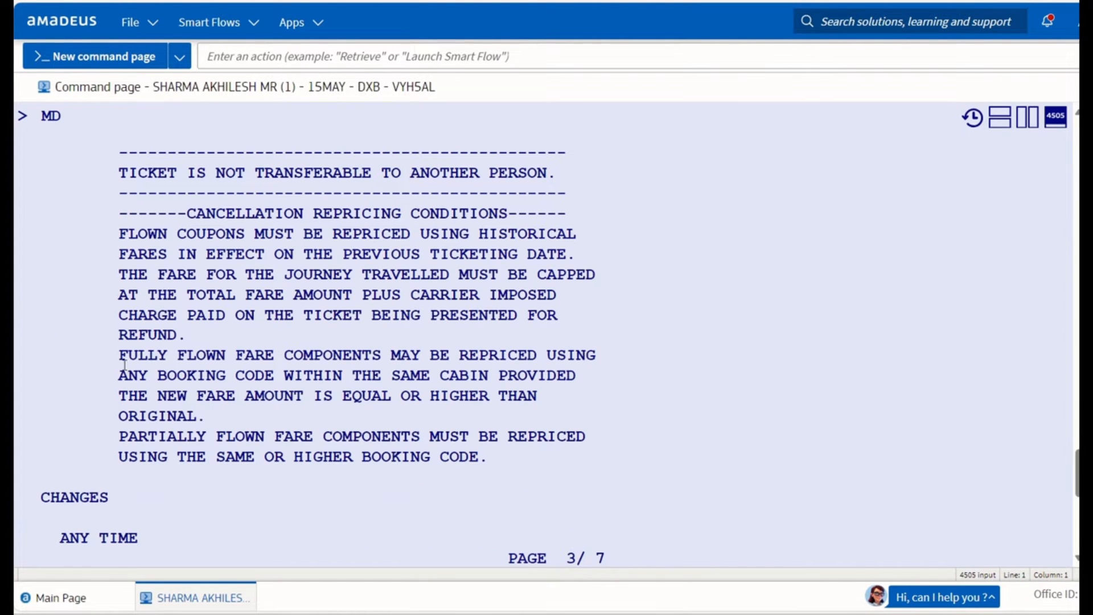
double_click(40, 497)
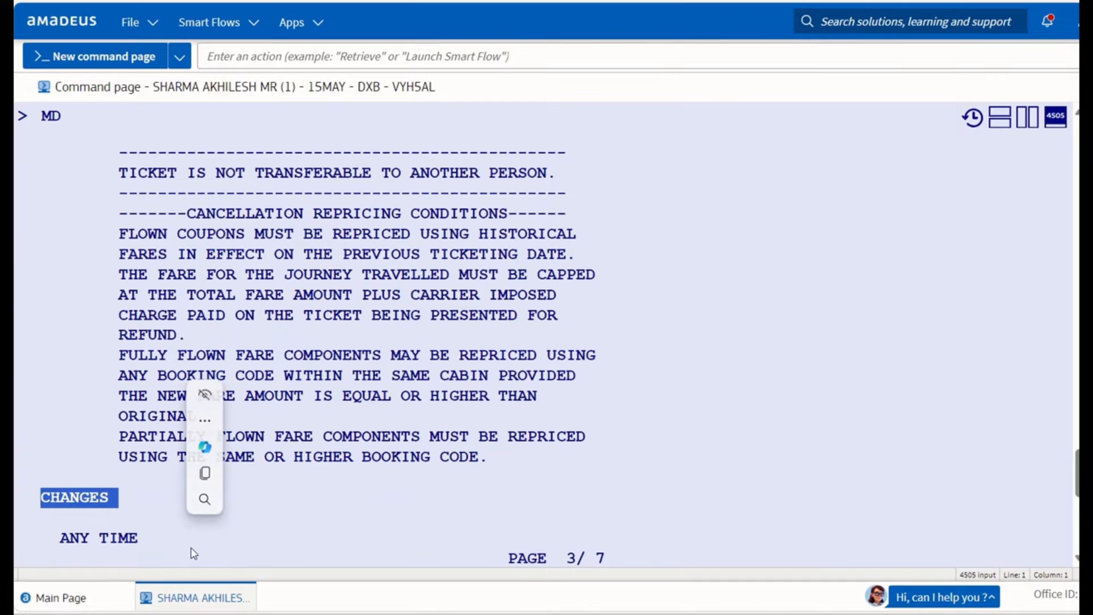
scroll(193, 551, "down", 3)
Advance one more rules page and select the CHARGE GBP 150.00 FOR REISSUE/REVALIDATION line.
left_click(115, 466)
type(",D")
key("BackSpace")
key("BackSpace")
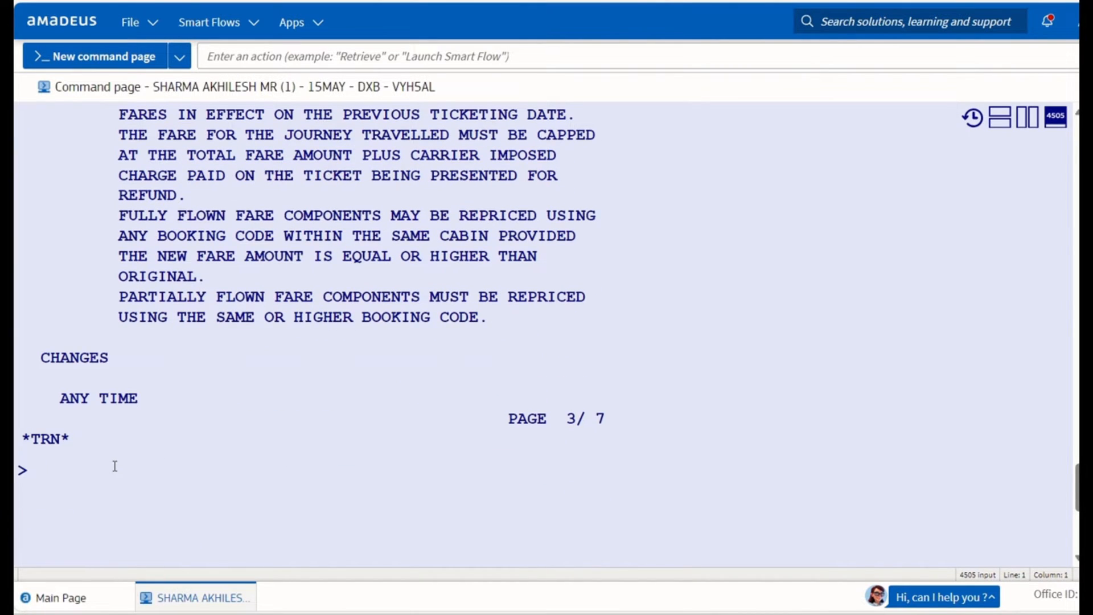
type("MD")
key("Return")
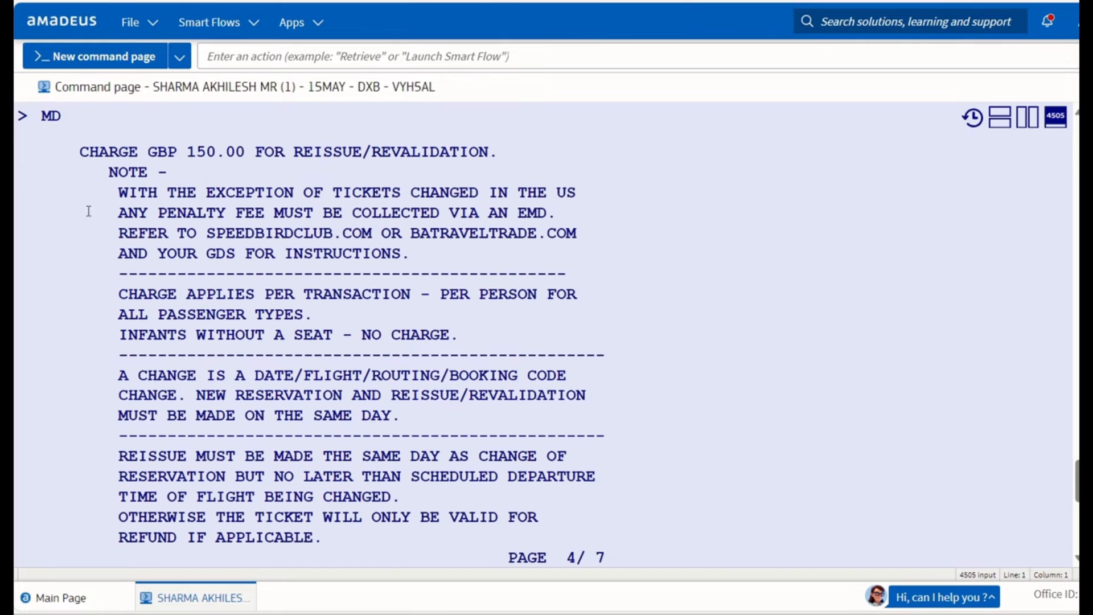
left_click_drag(80, 152, 500, 152)
key("ctrl+c")
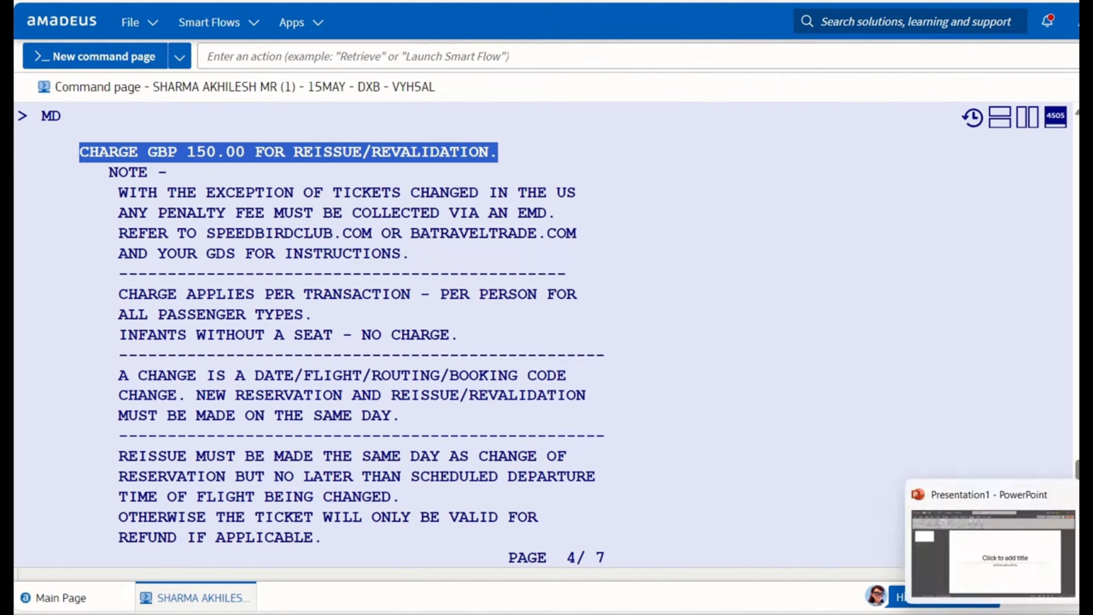
left_click(988, 614)
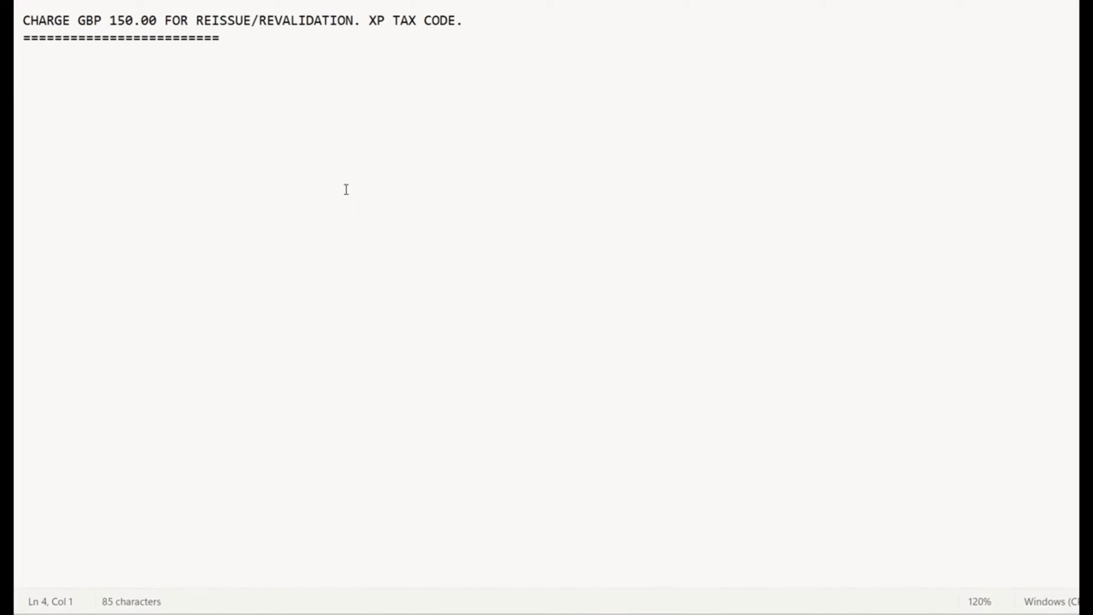
Replace the note with the pasted GBP 150.00 charge line, add a dashed line, and select 150.00.
key("ctrl+a")
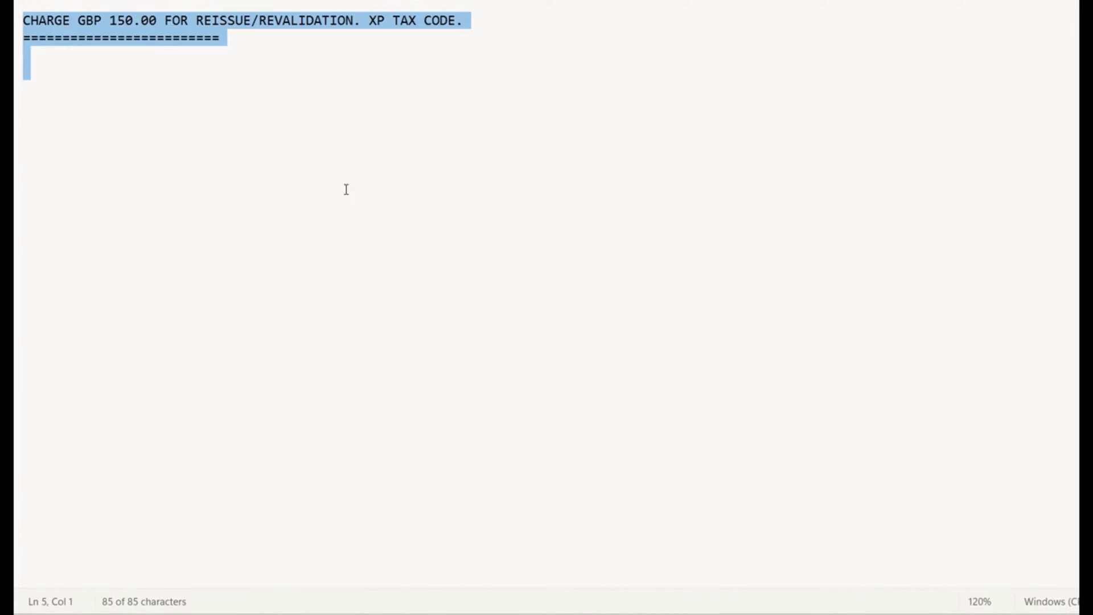
key("ctrl+v")
key("ctrl+plus")
key("ctrl+plus")
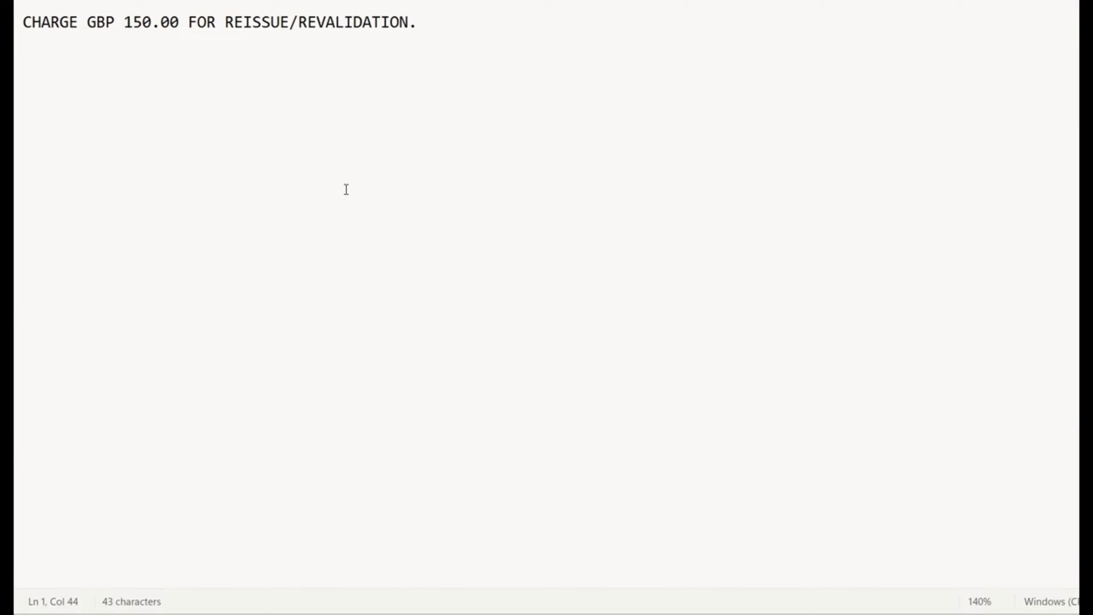
key("Return")
type("-----------------------------------------------")
left_click_drag(124, 22, 180, 21)
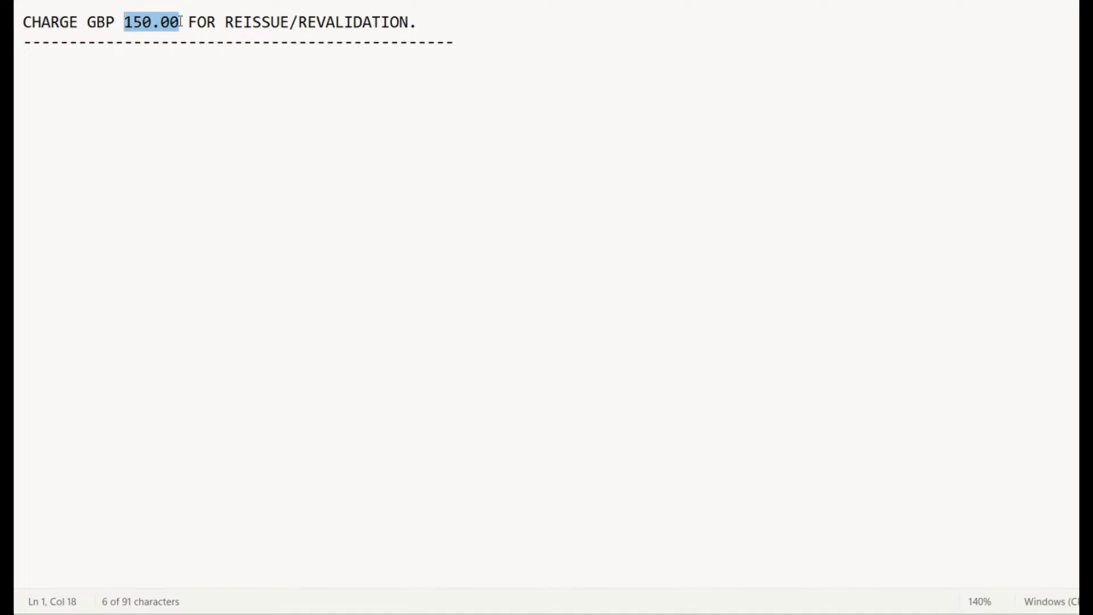
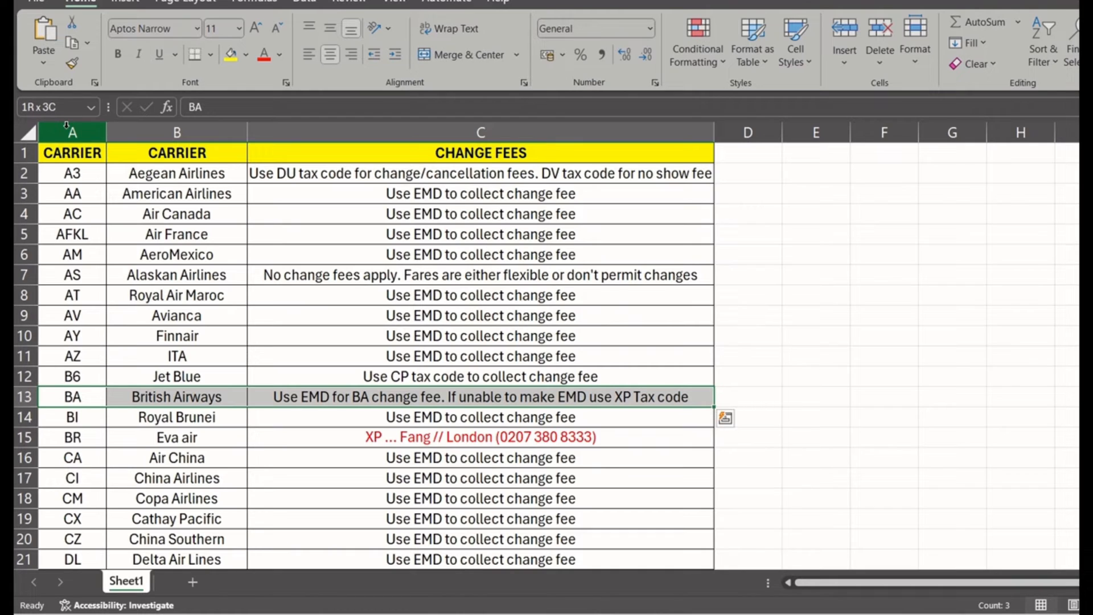
Append 'XP TAX.' to the GBP 150.00 reissue charge line in the notes.
key("alt+Tab")
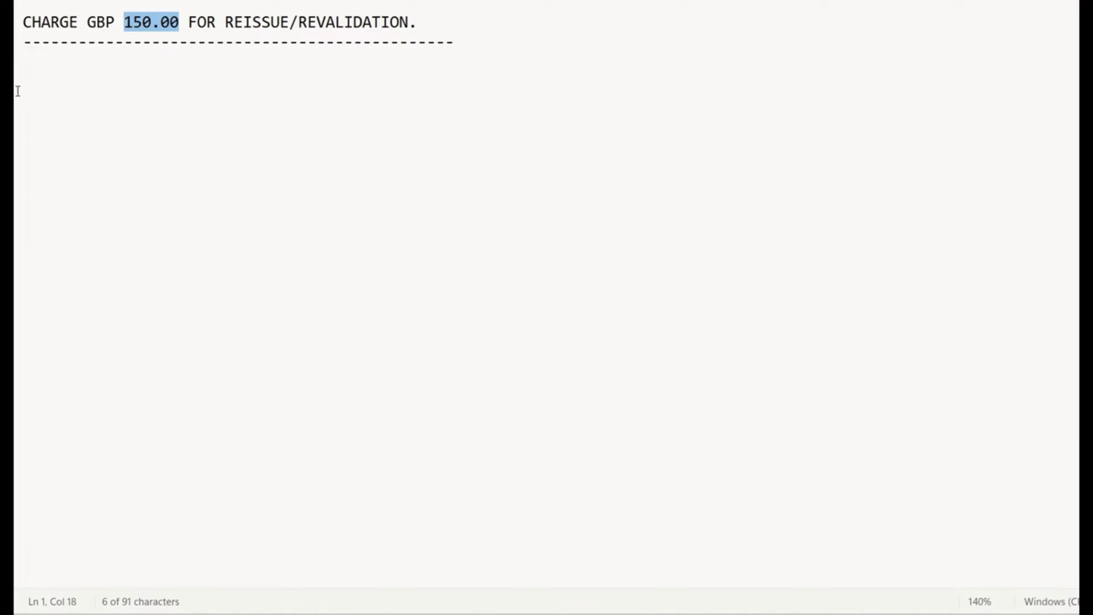
left_click(451, 23)
type("XP")
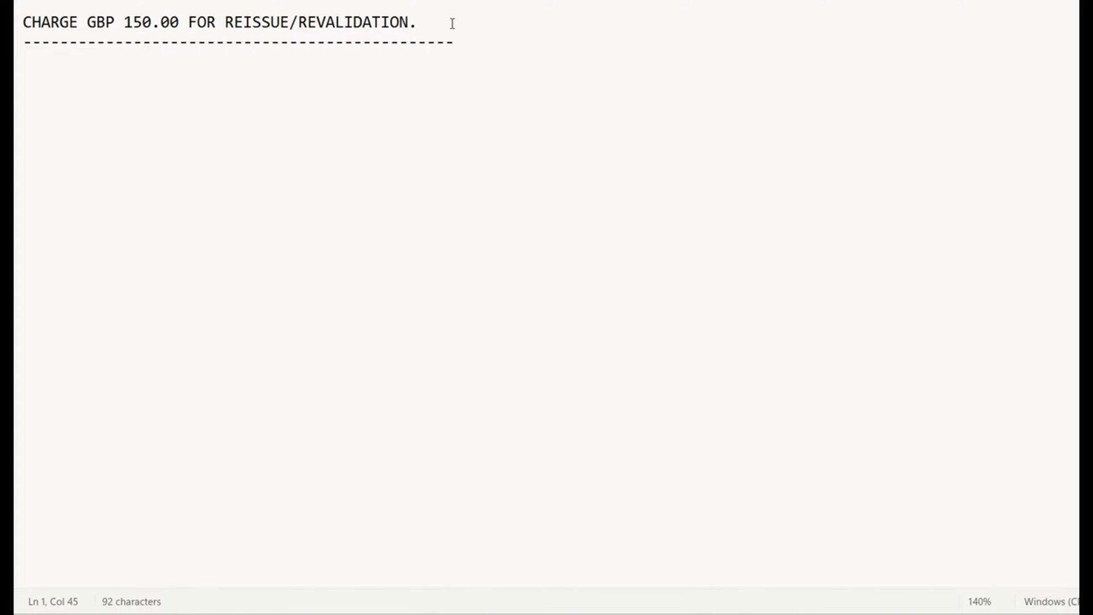
type(" TAX.")
left_click(510, 45)
key("alt+Tab")
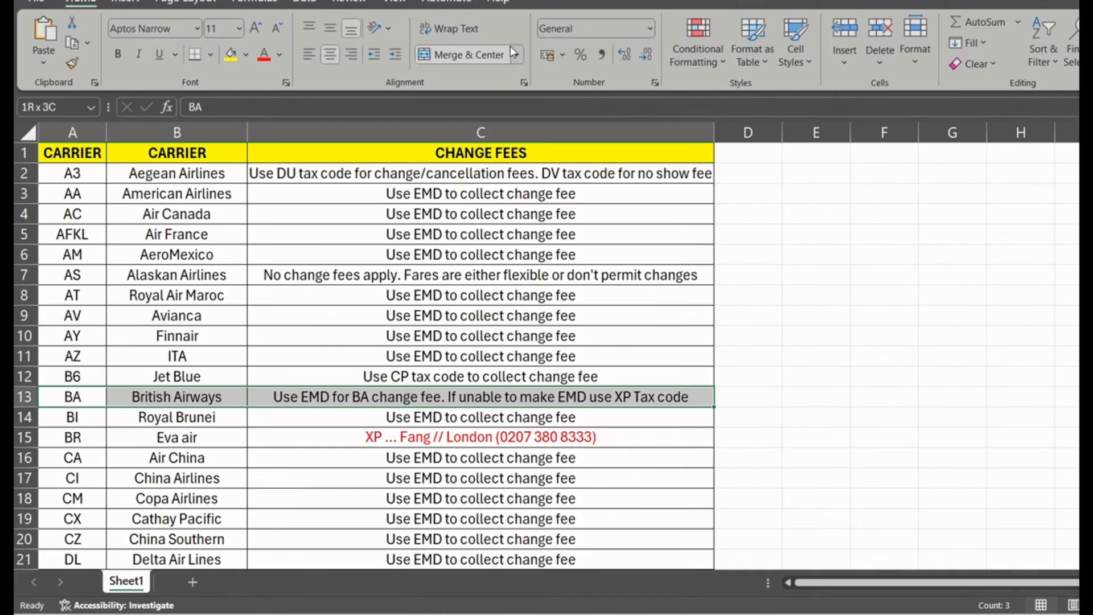
key("alt+Tab")
key("alt+Tab")
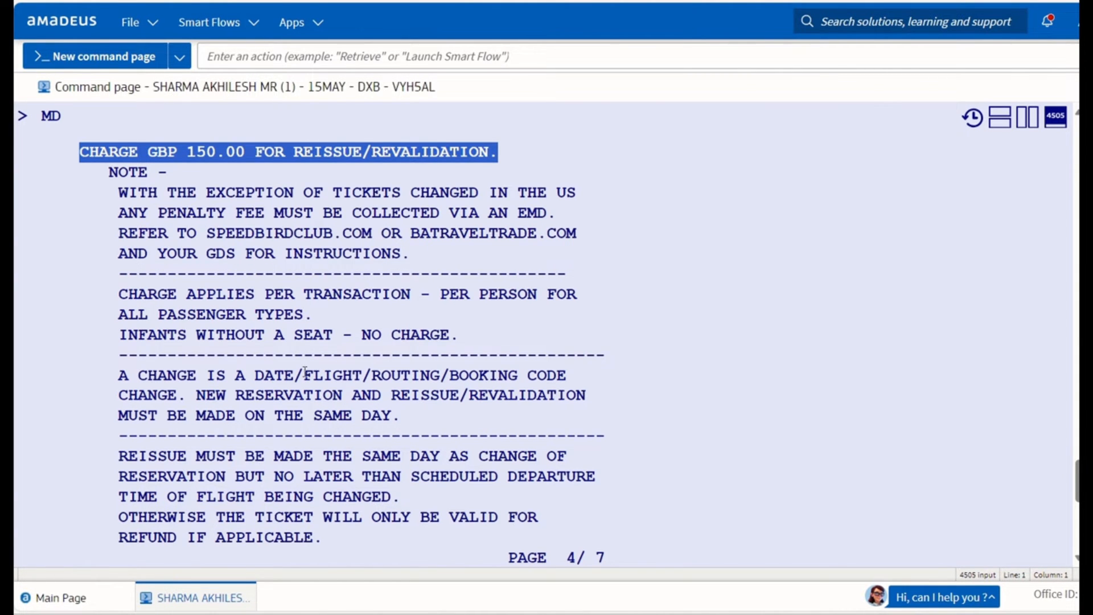
Rebook the BA 107 flight through Y class into H class with SBY and SBH.
scroll(304, 371, "down", 5)
left_click(129, 357)
type("SBY")
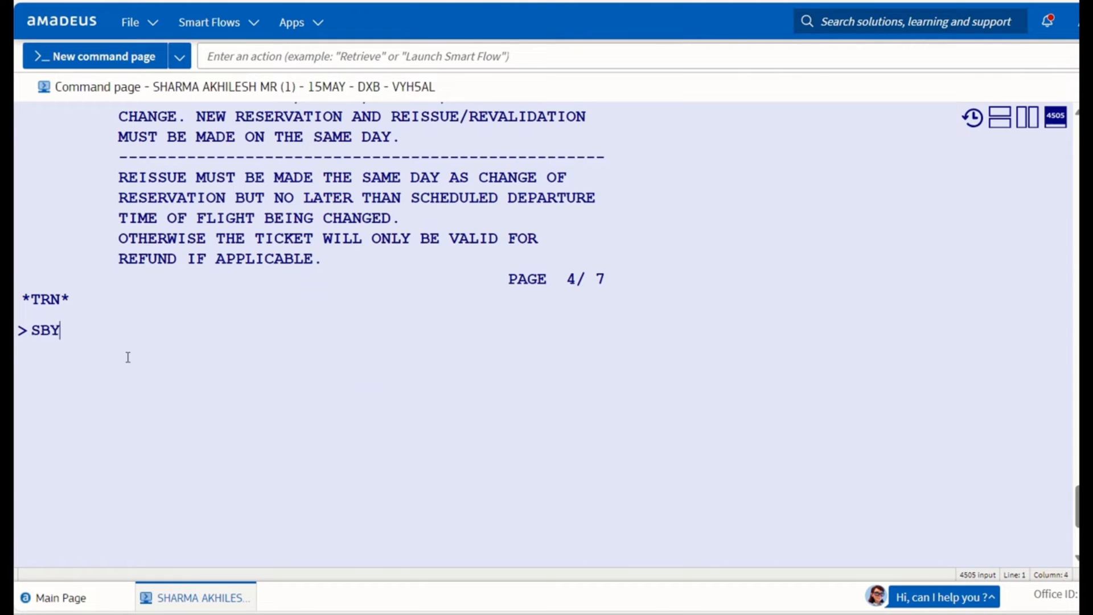
key("Return")
type("SBH")
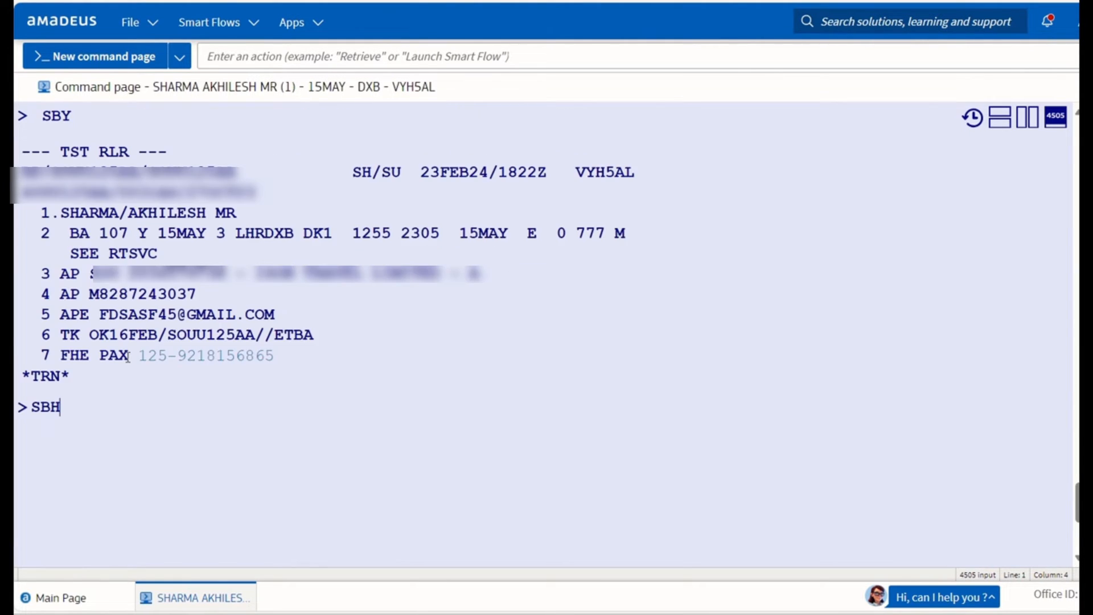
key("Return")
Price the itinerary with FXP and store fare option 03, HLXF00B7.
type("FXP")
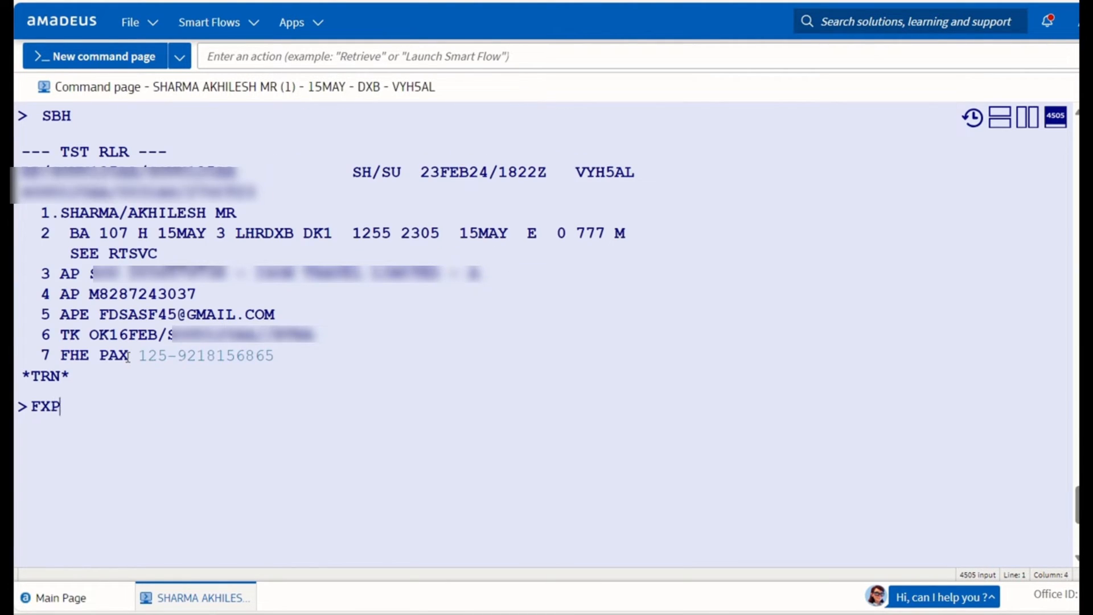
key("Return")
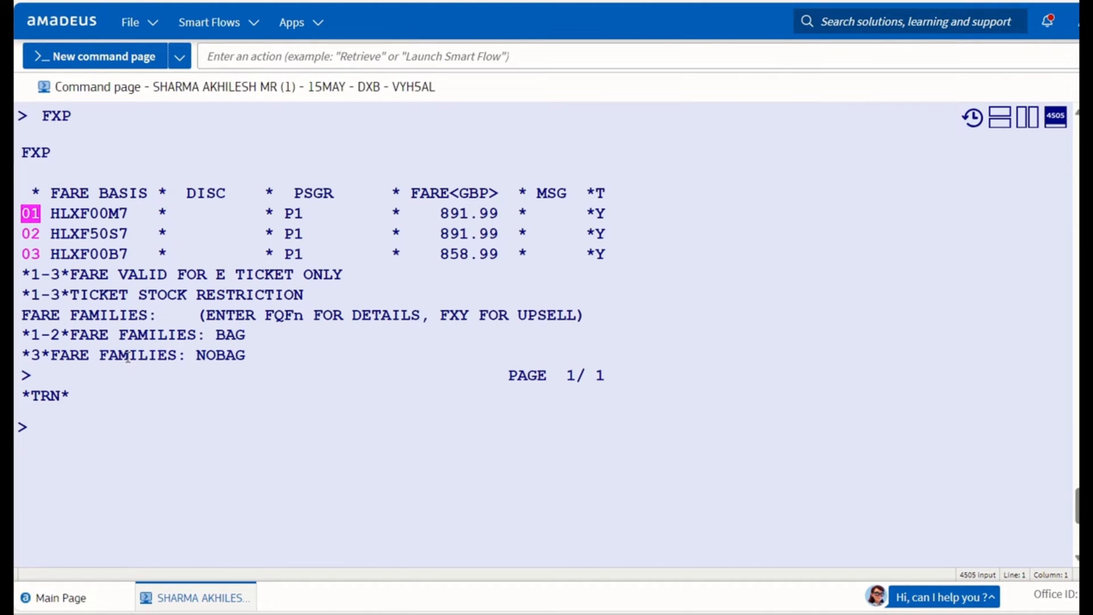
key("Tab")
key("Tab")
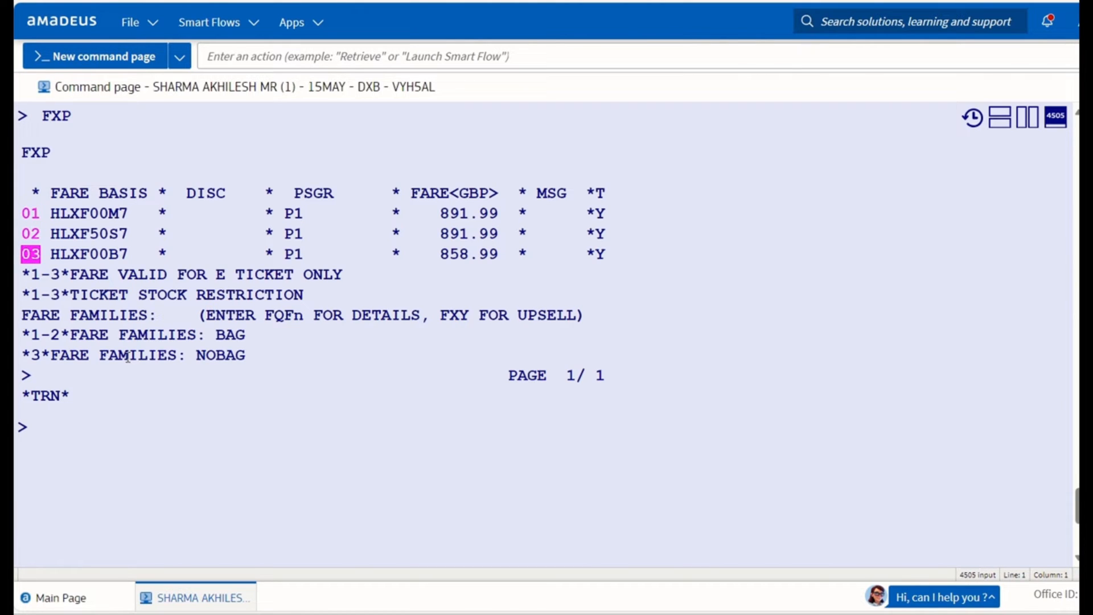
key("Return")
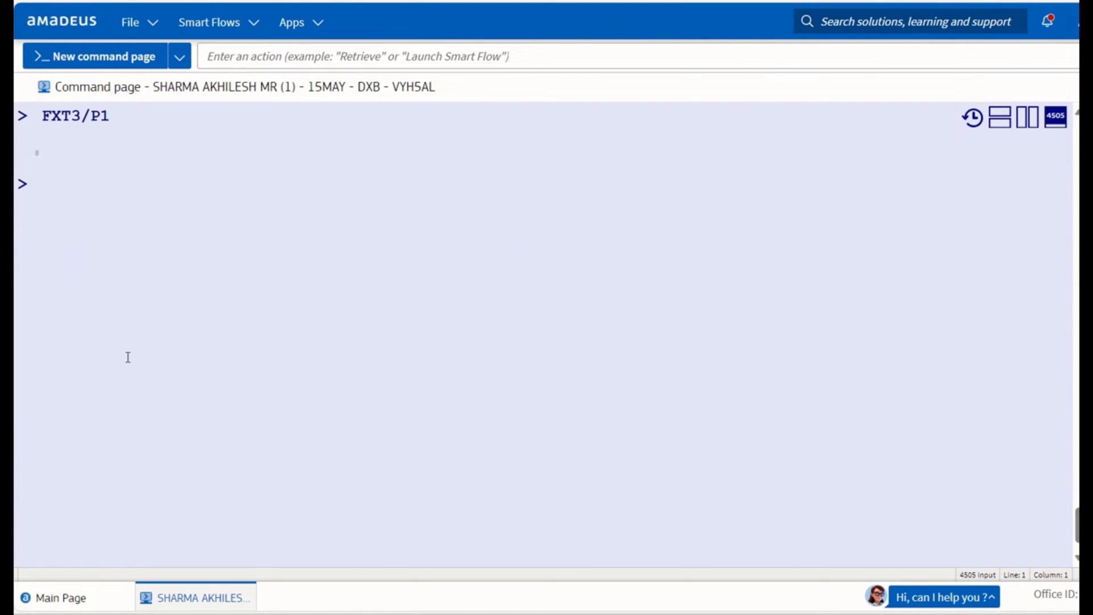
Save with RFS;ER and ER, retrieve with IR, then display TST00009 with TQT.
type("RFS;ER")
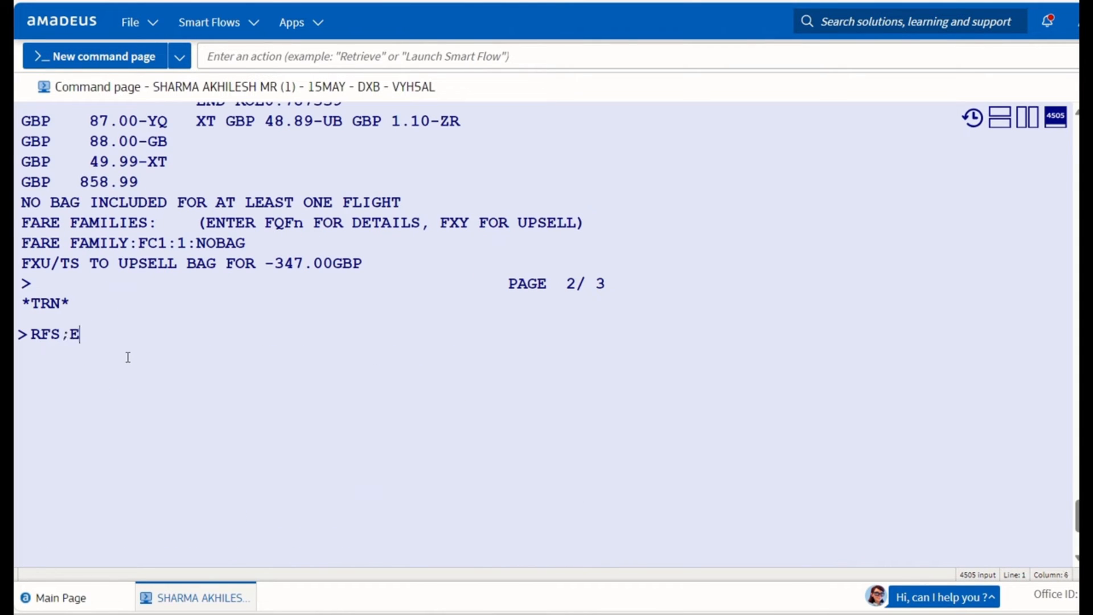
key("Return")
type("ER")
key("Return")
type("IR")
key("Return")
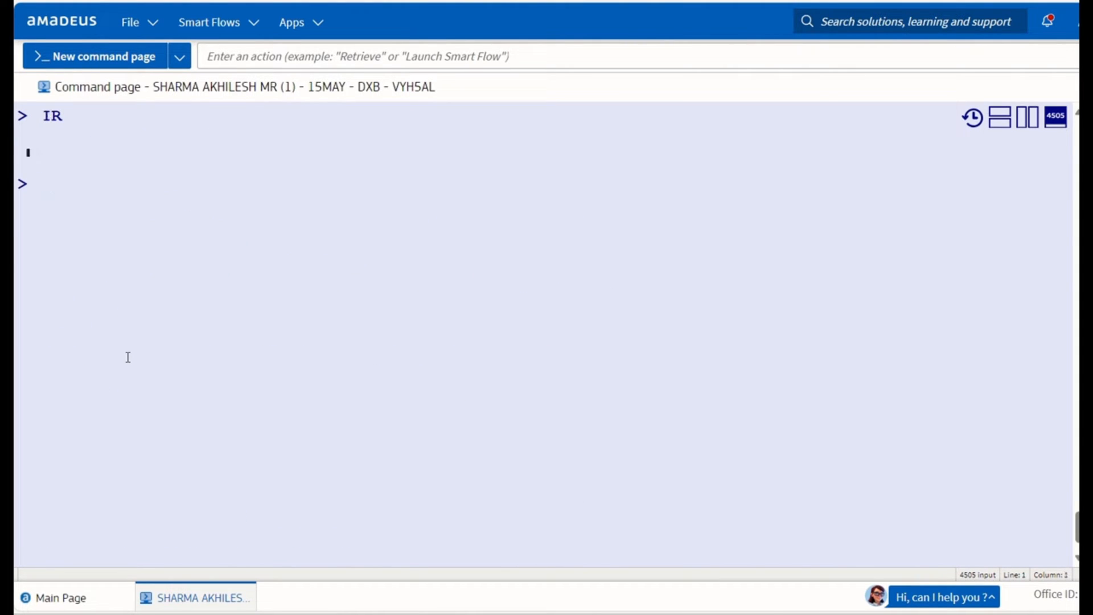
type("TQT")
key("Return")
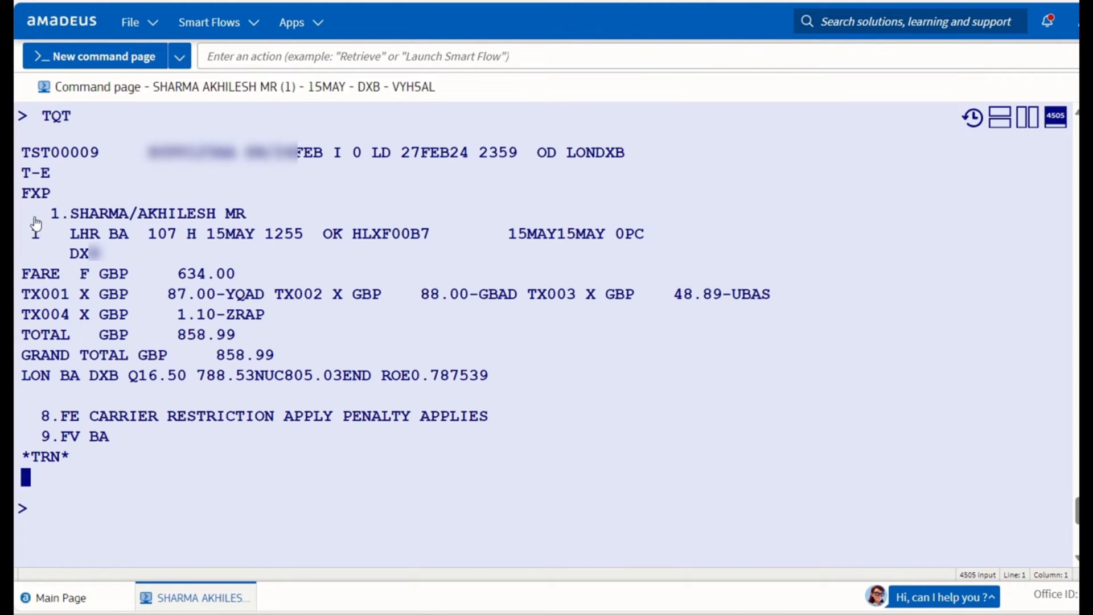
Paste the BA 107 fare block, GBP 634.00 through GBP 858.99 total, into the notes with an equals-sign divider.
left_click_drag(33, 214, 327, 355)
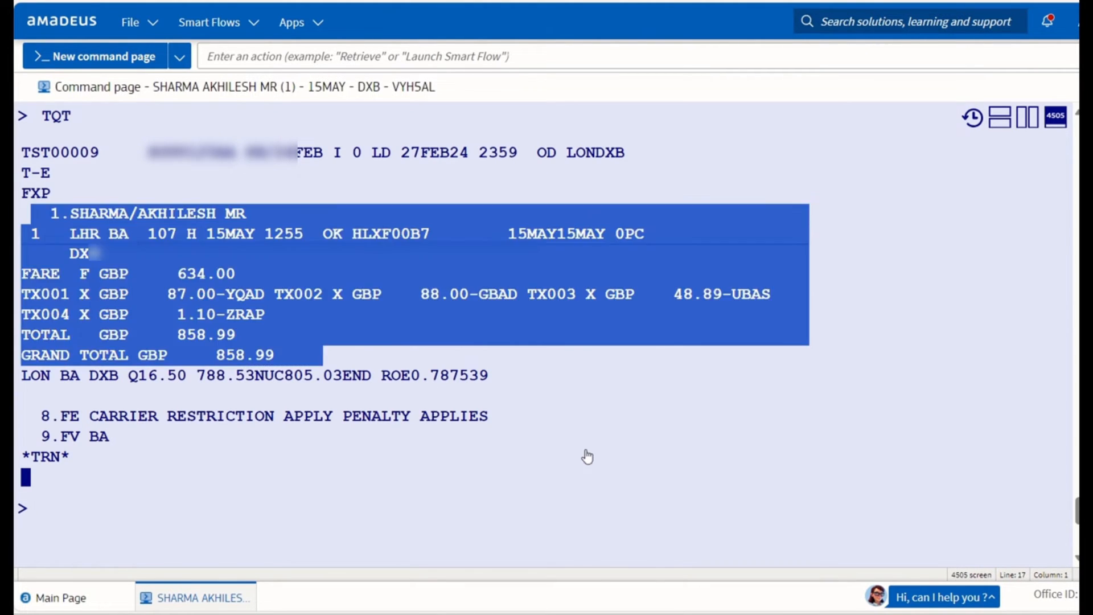
key("alt+Tab")
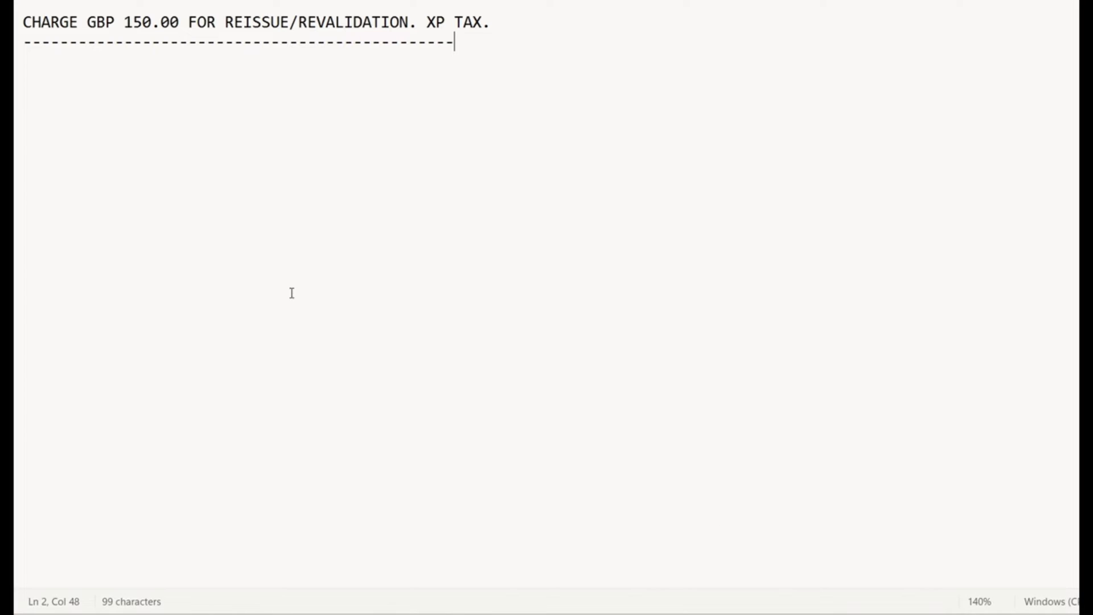
key("Return")
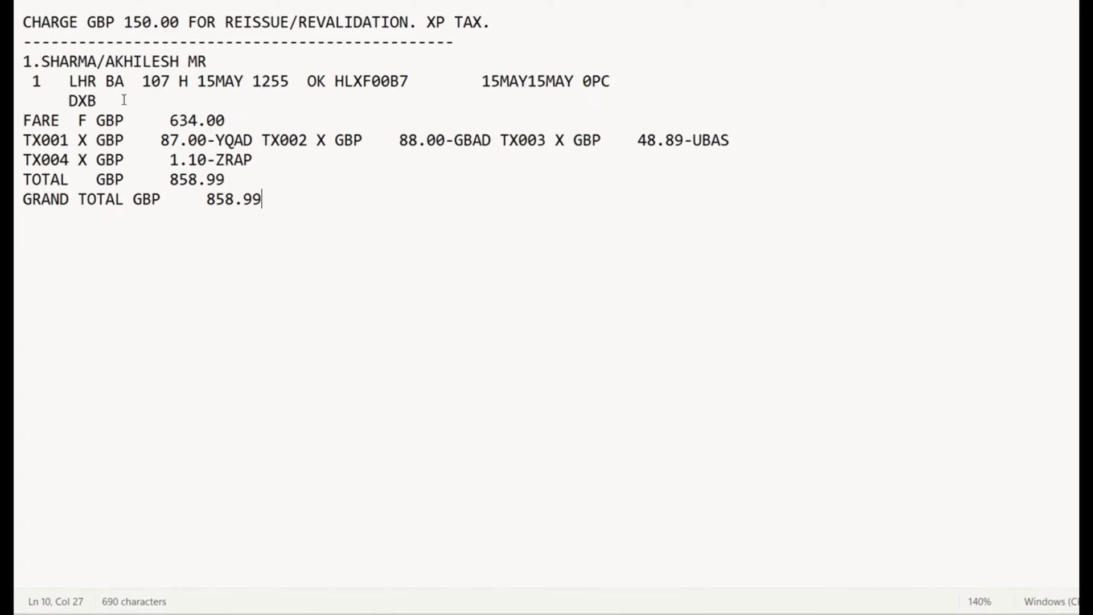
key("Return")
type("===============================")
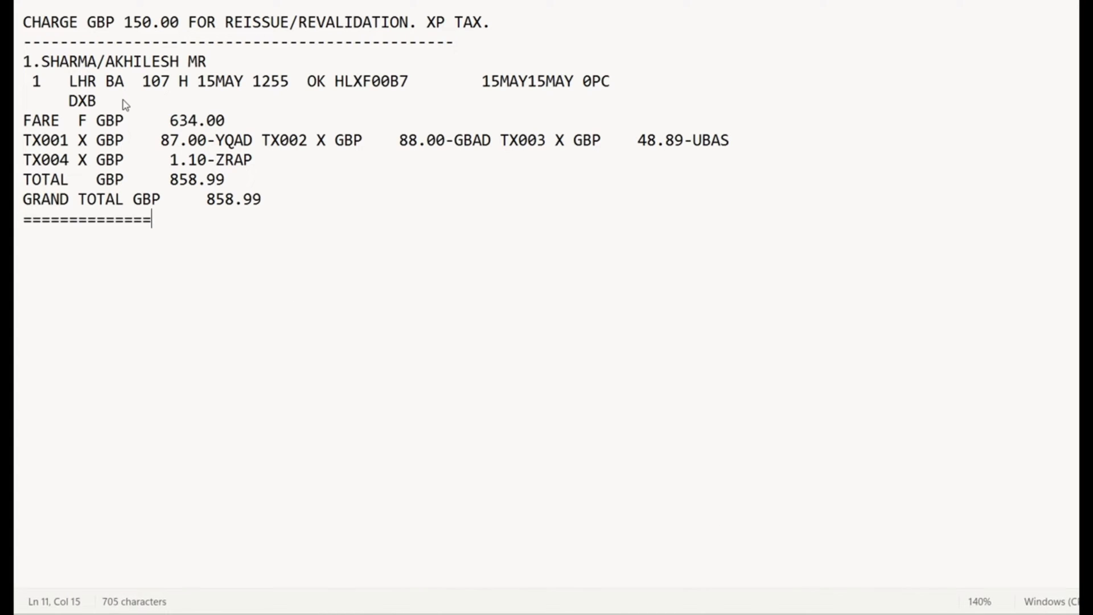
key("Return")
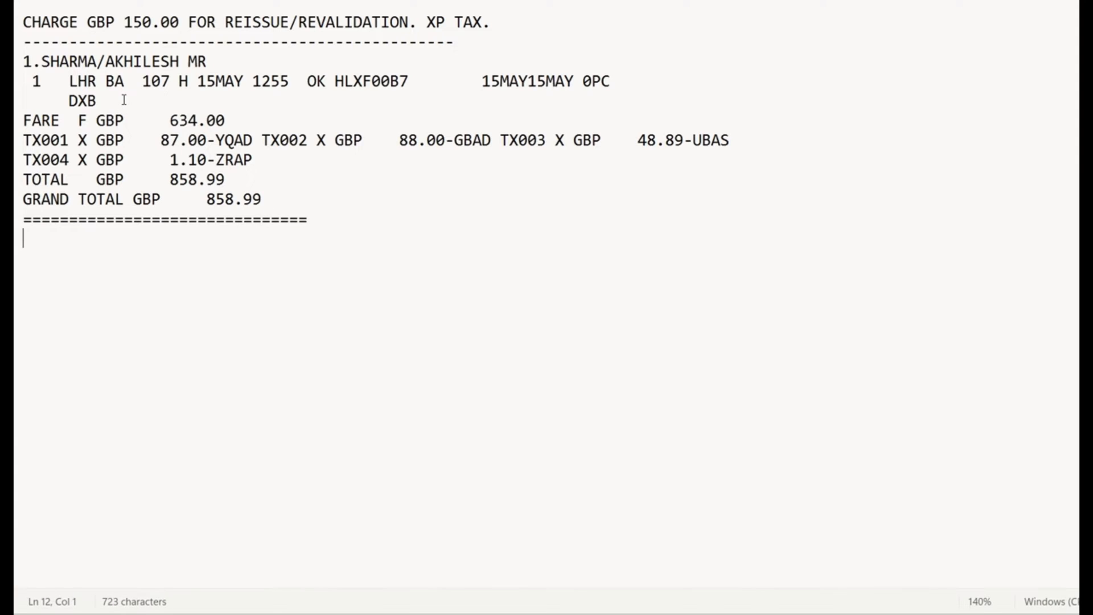
key("alt+Tab")
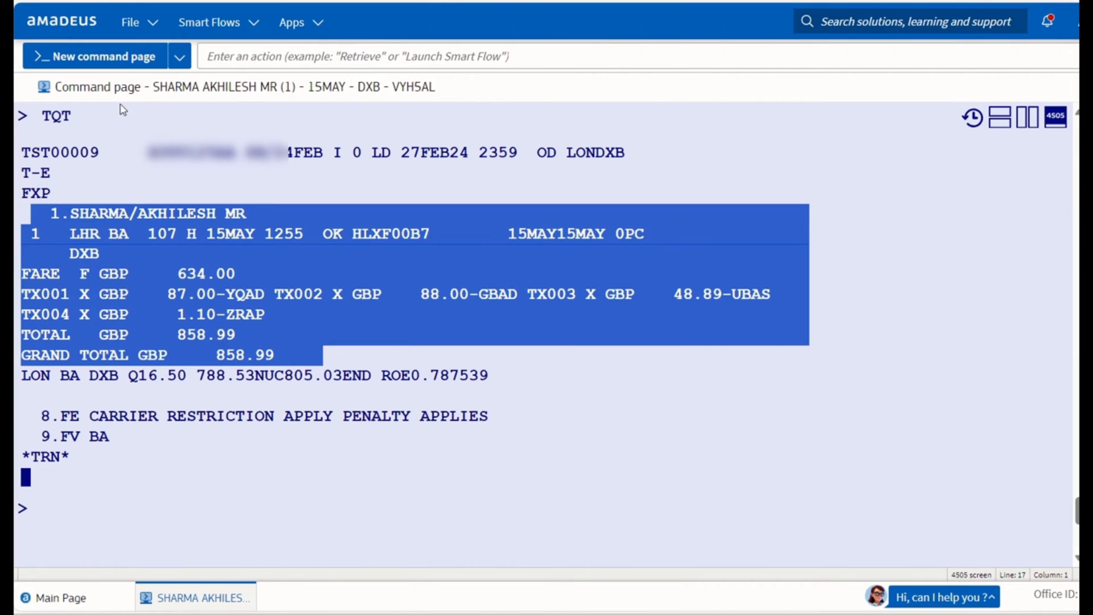
Display the original ticket with TWD and its tax breakdown with TWD/TAX.
left_click(61, 530)
type("TWD")
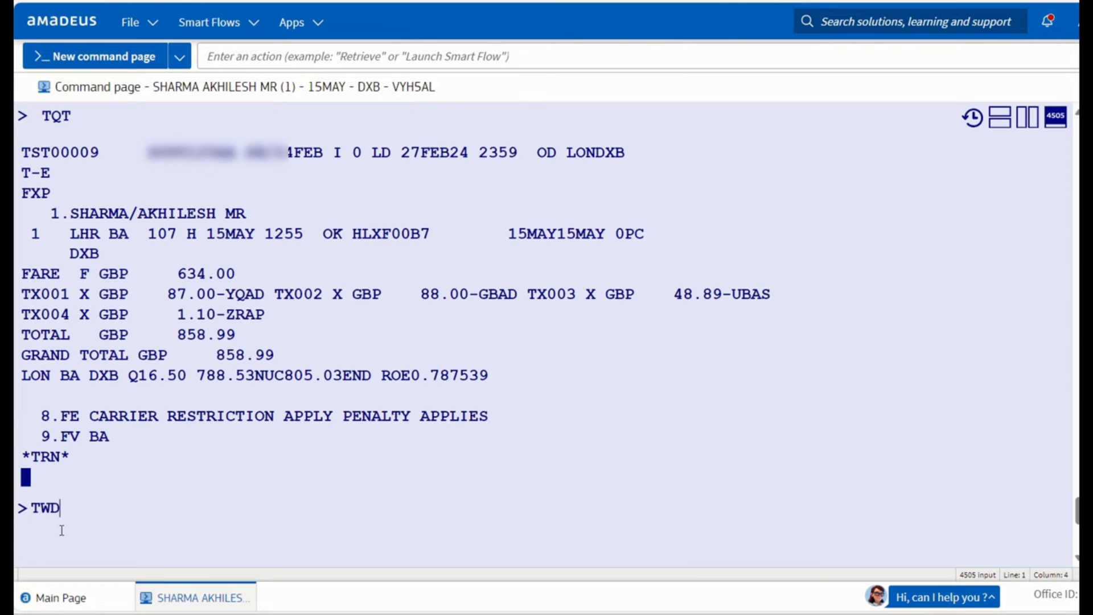
key("Return")
type("TWD/")
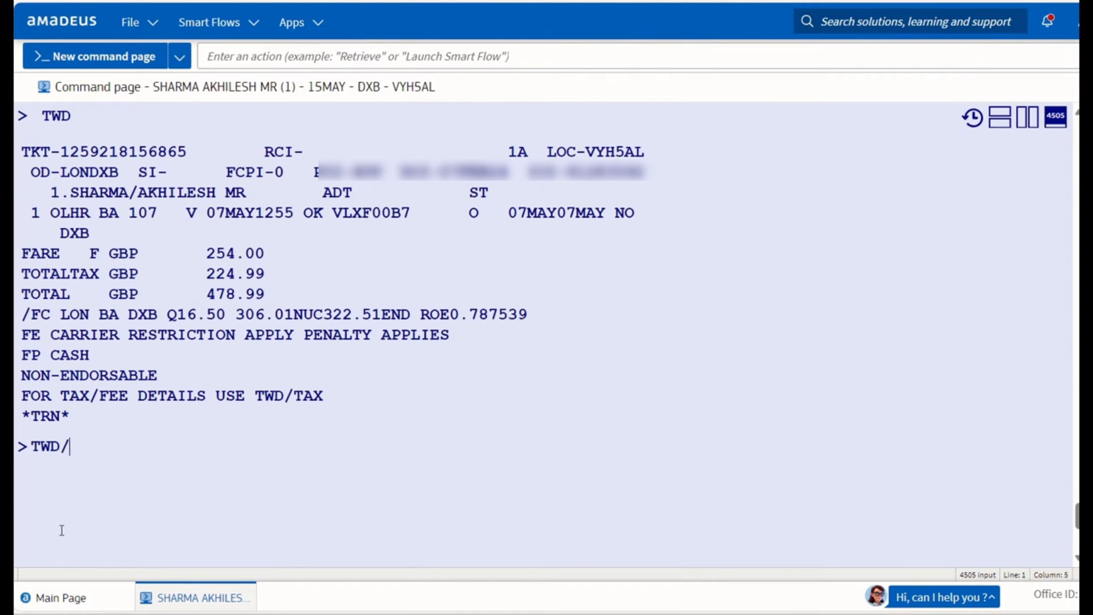
type("TAX")
key("Return")
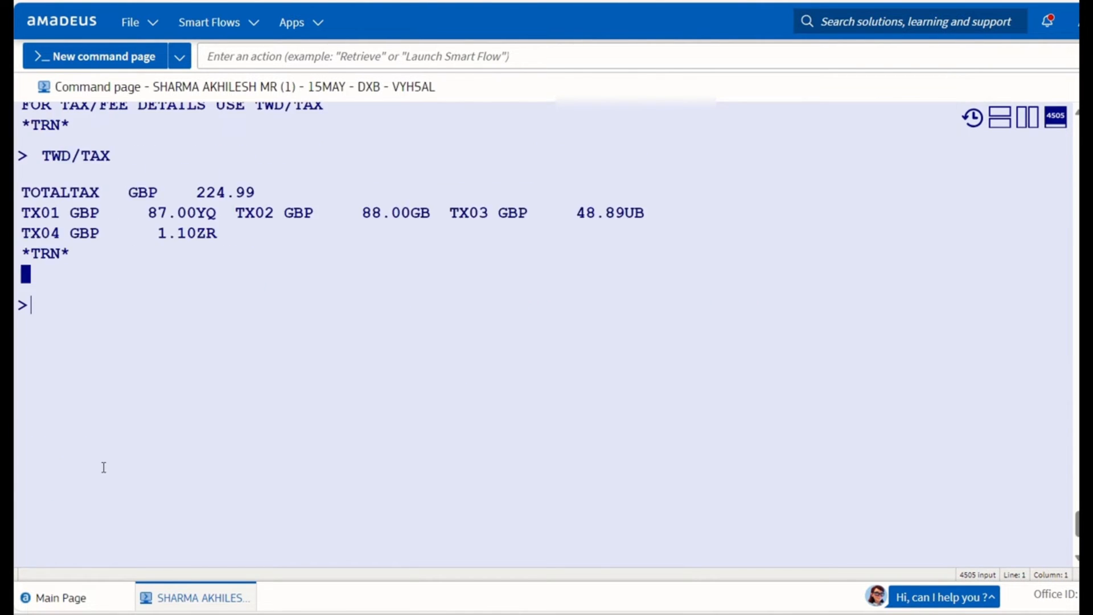
Copy the original ticket details and tax lines for the notes.
scroll(63, 273, "up", 1)
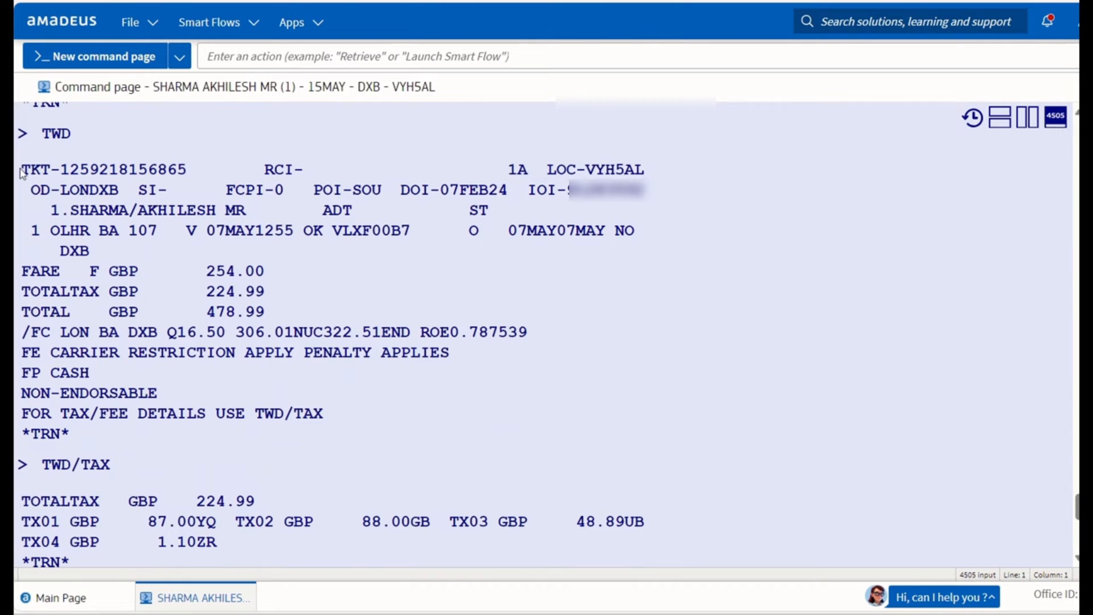
left_click_drag(23, 169, 343, 541)
right_click(343, 541)
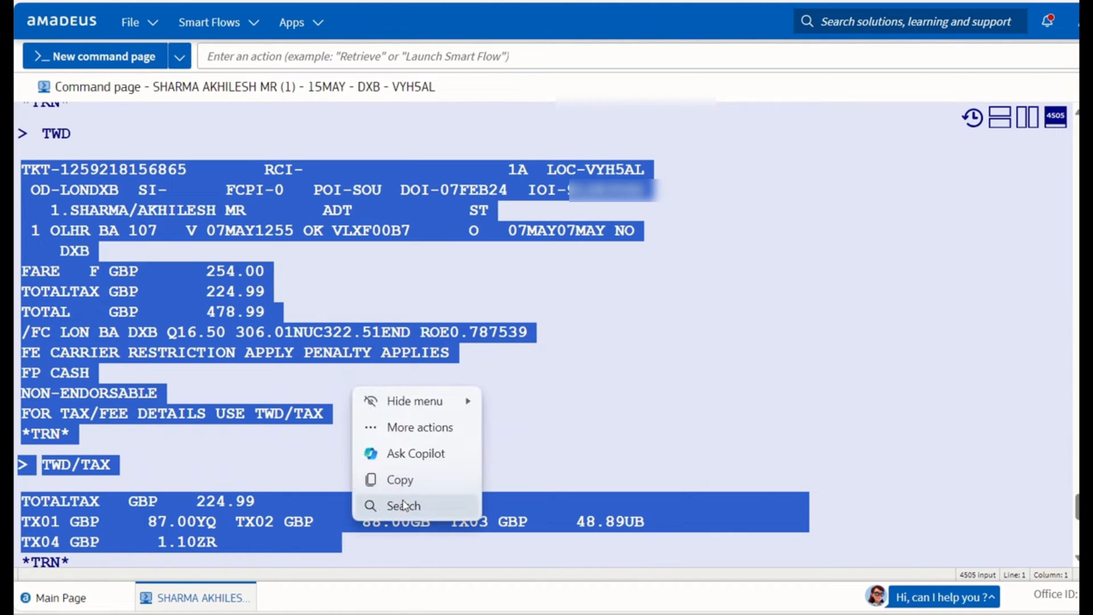
left_click(392, 481)
key("alt+Tab")
Paste the original ticket details and delete the leftover FE to TWD/TAX lines.
key("ctrl+v")
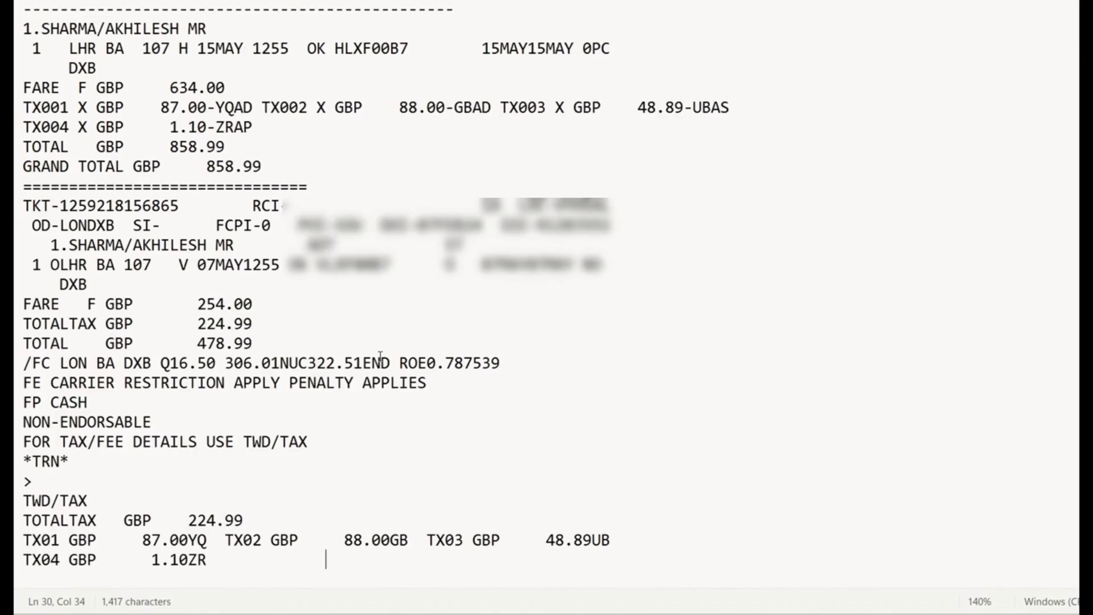
scroll(297, 378, "down", 1)
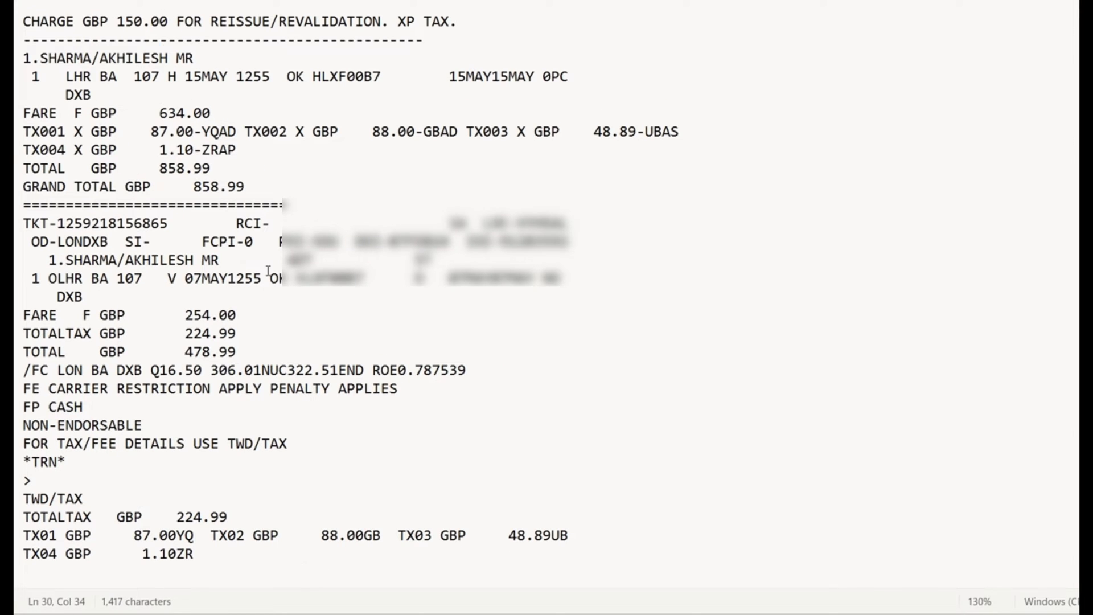
left_click_drag(295, 451, 22, 396)
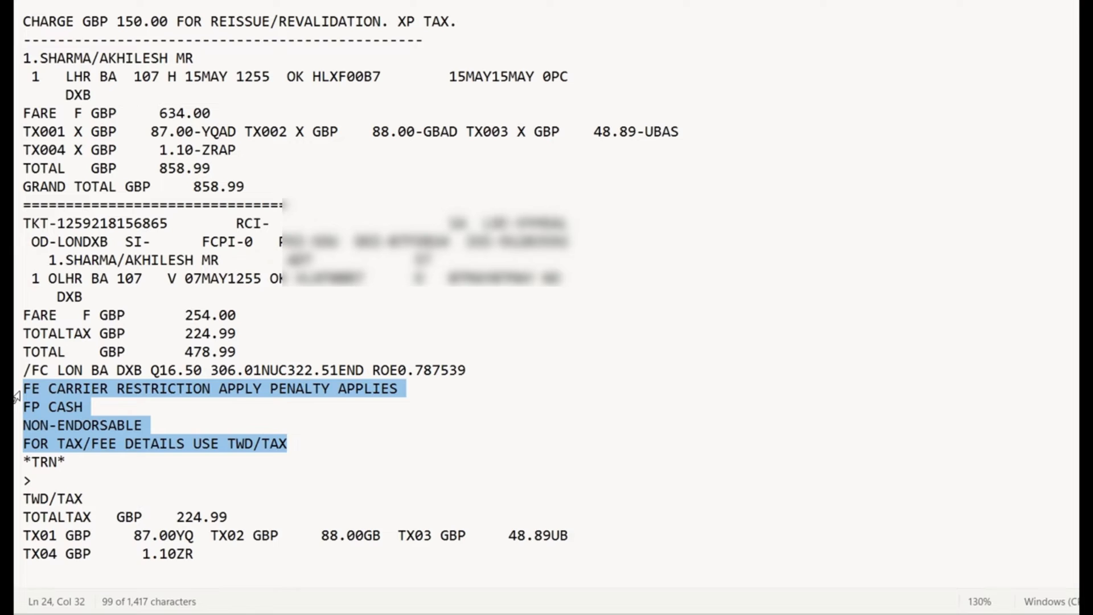
key("BackSpace")
key("BackSpace")
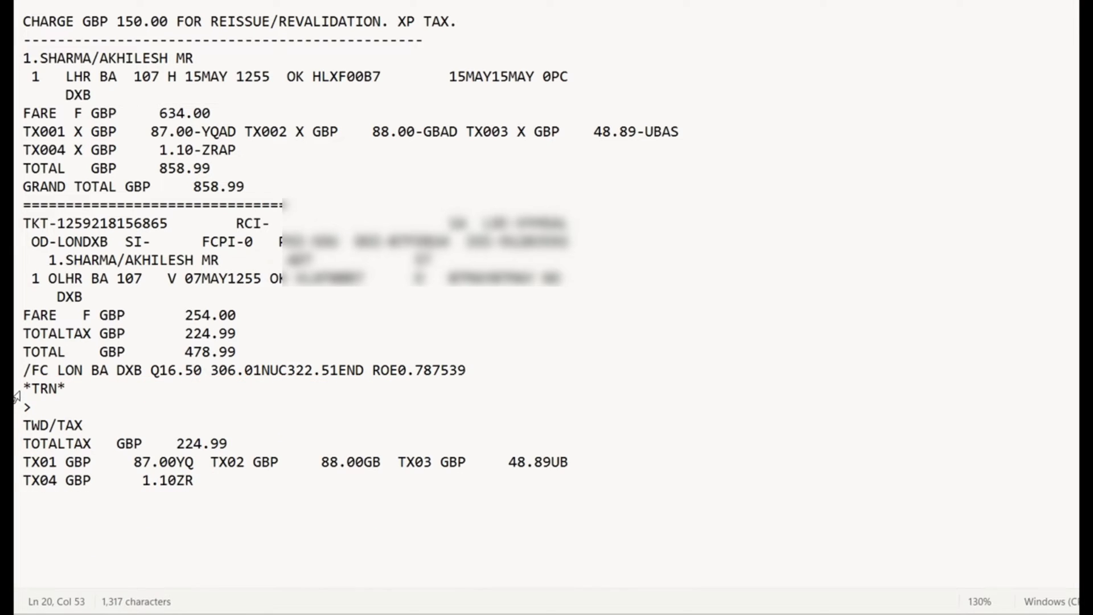
Add a blank line under the dashed divider and select the 634.00 new fare.
left_click(442, 37)
key("Return")
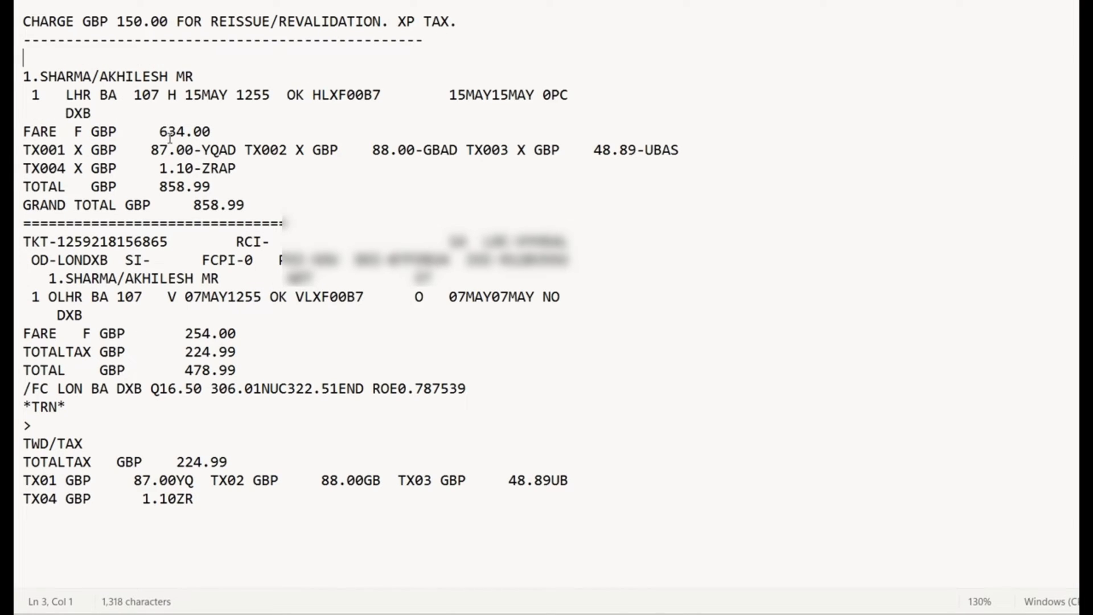
left_click_drag(160, 131, 213, 134)
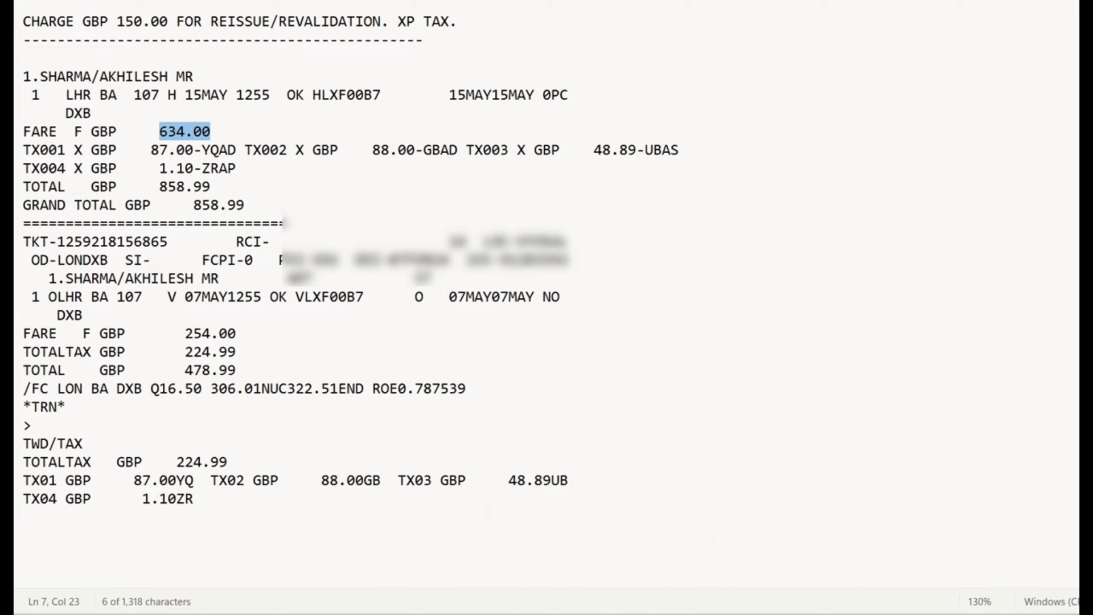
left_click(597, 613)
scroll(124, 534, "down", 7)
Calculate DF634-254 at the Amadeus prompt, checking both fares in the notes.
left_click(127, 217)
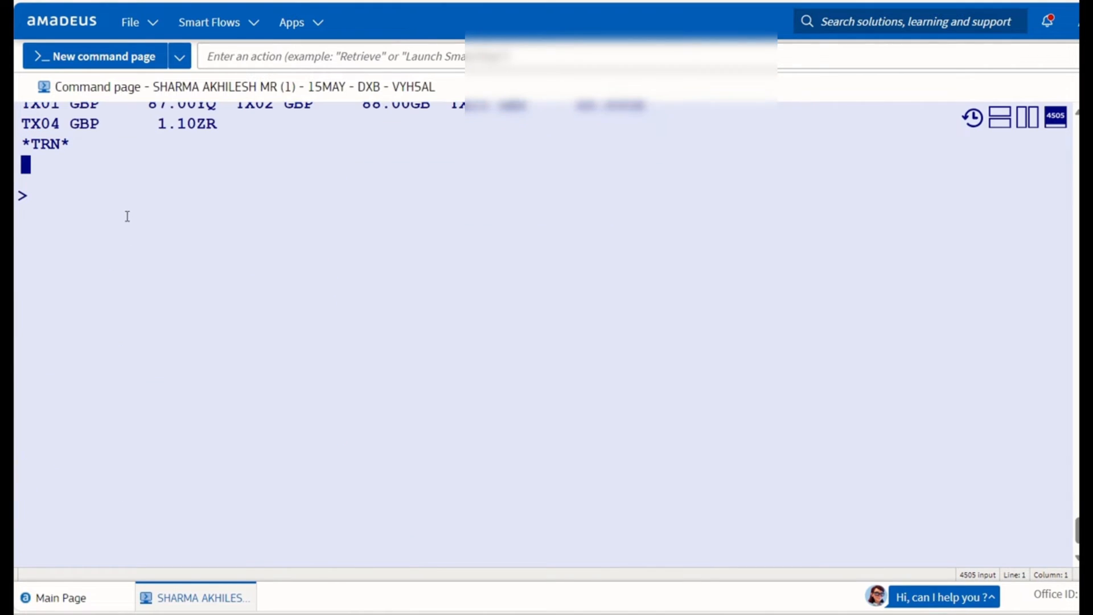
type("DF")
key("alt+Tab")
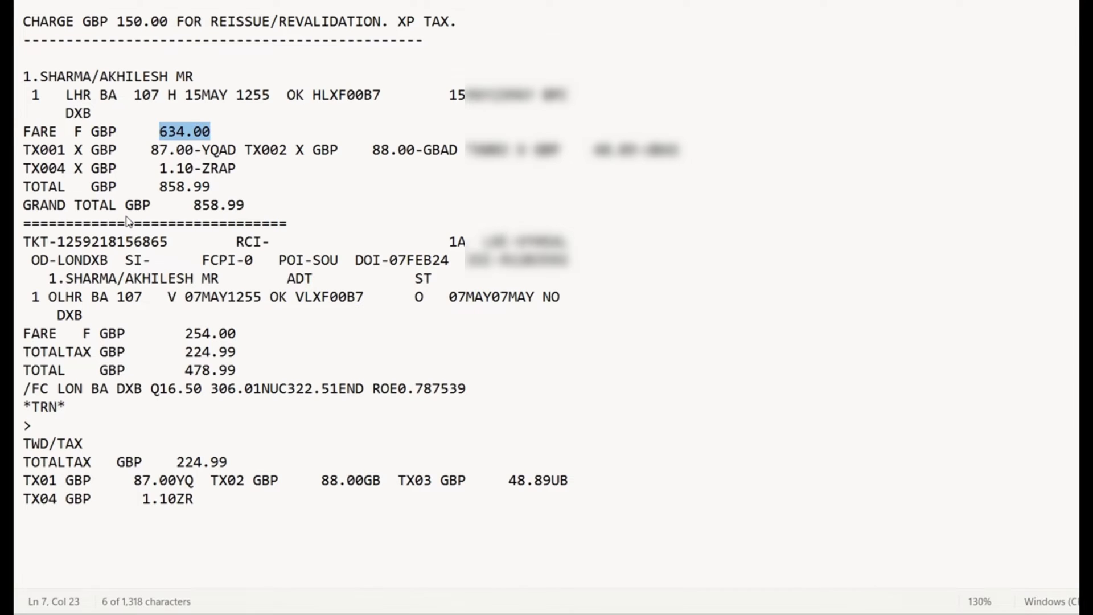
key("alt+Tab")
key("alt+Tab")
key("alt+Tab")
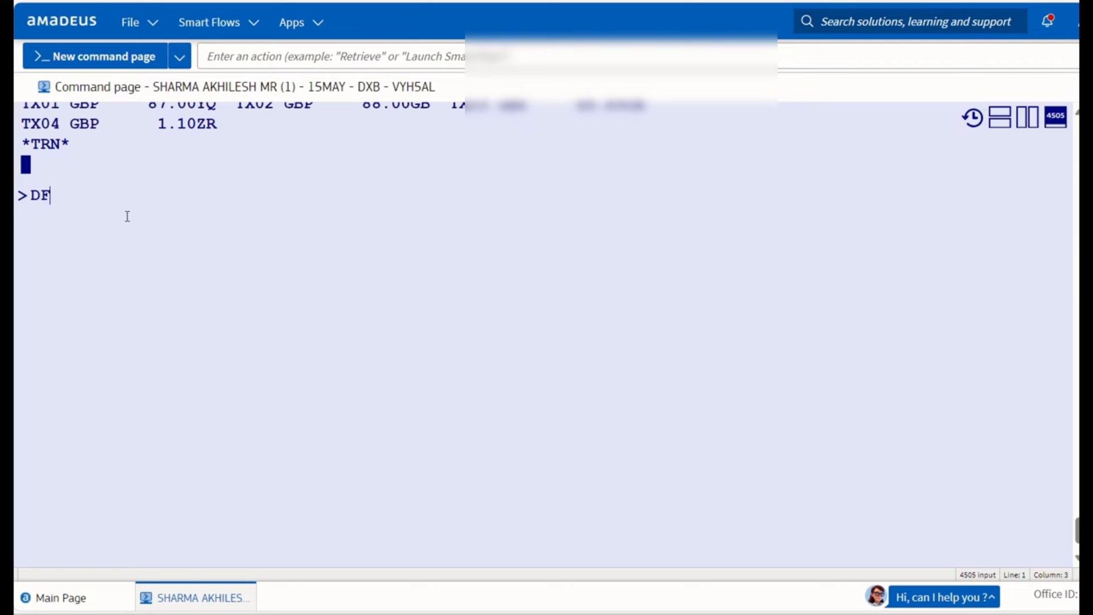
type("634-")
key("alt+Tab")
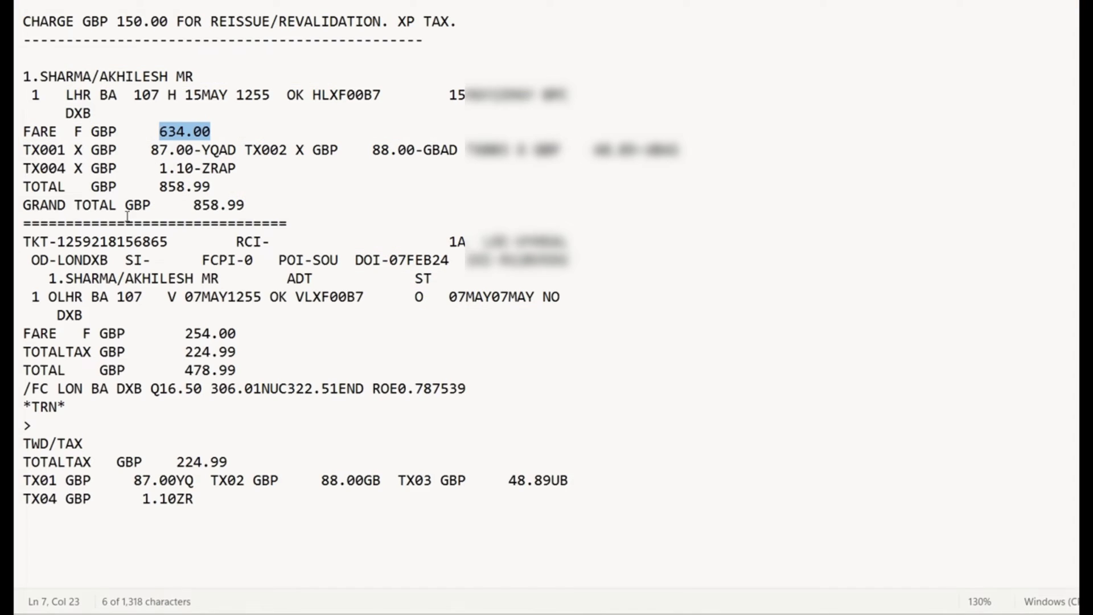
key("alt+Tab")
type("254")
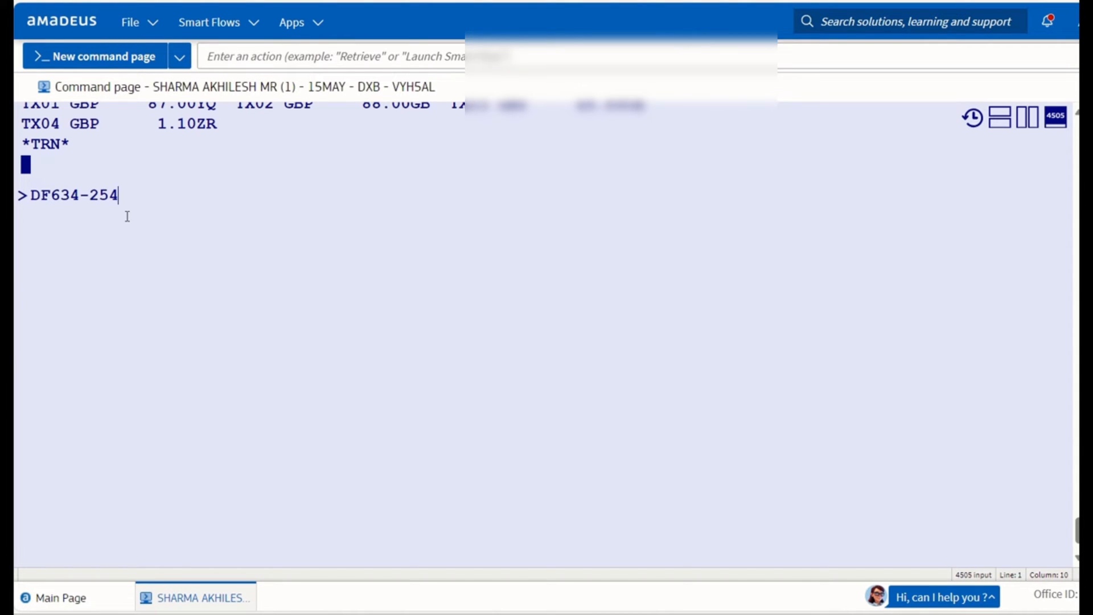
key("Return")
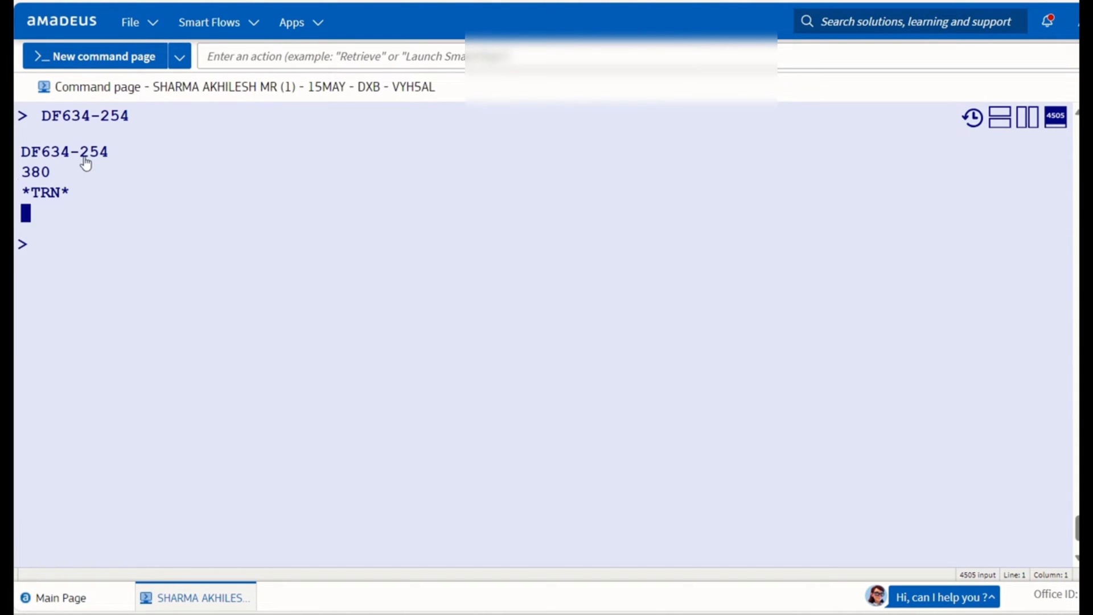
Select the 380 result for copying into the notes.
left_click_drag(23, 174, 61, 176)
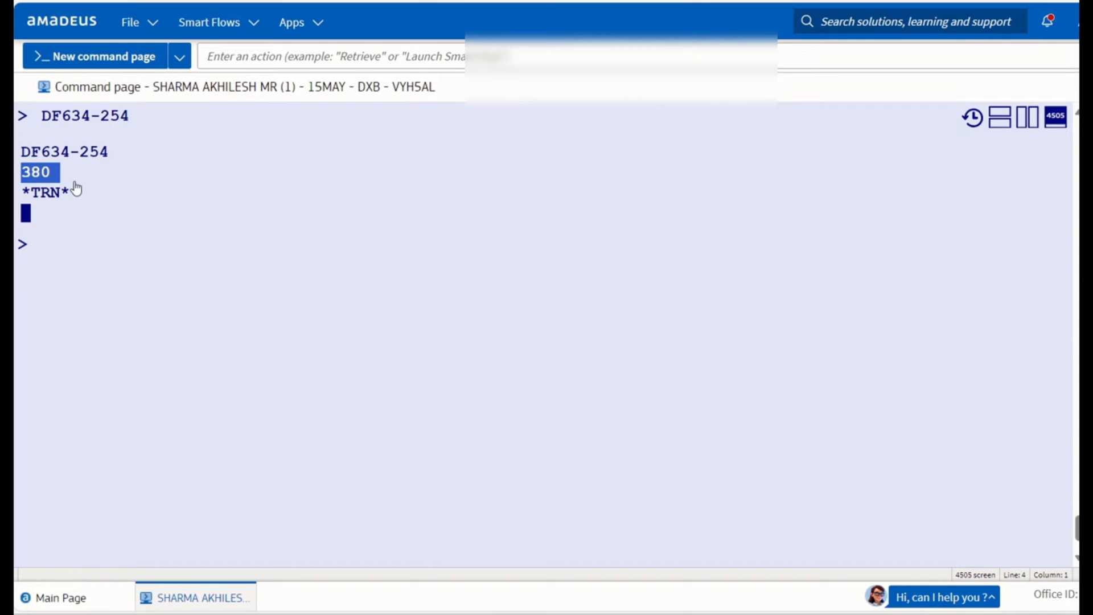
left_click(108, 198)
double_click(108, 198)
key("alt+Tab")
Add a 'bASE FARE DIFF: 380/' line in the notes and enter DF380+150 in Amadeus.
left_click(36, 58)
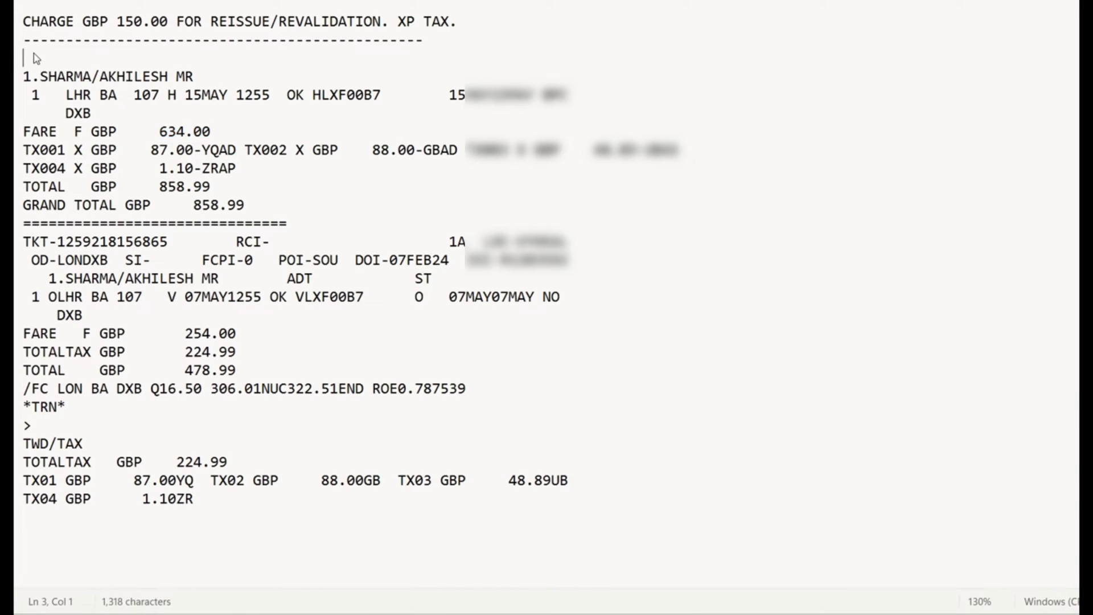
type("bASE FARE DIFF: 380")
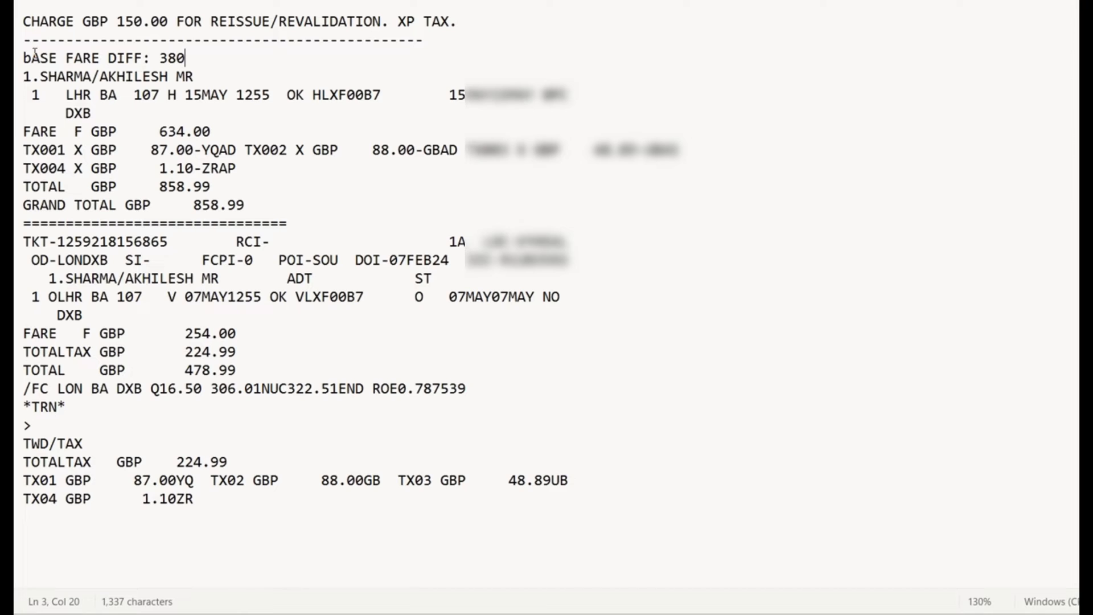
type("/")
mouse_move(705, 614)
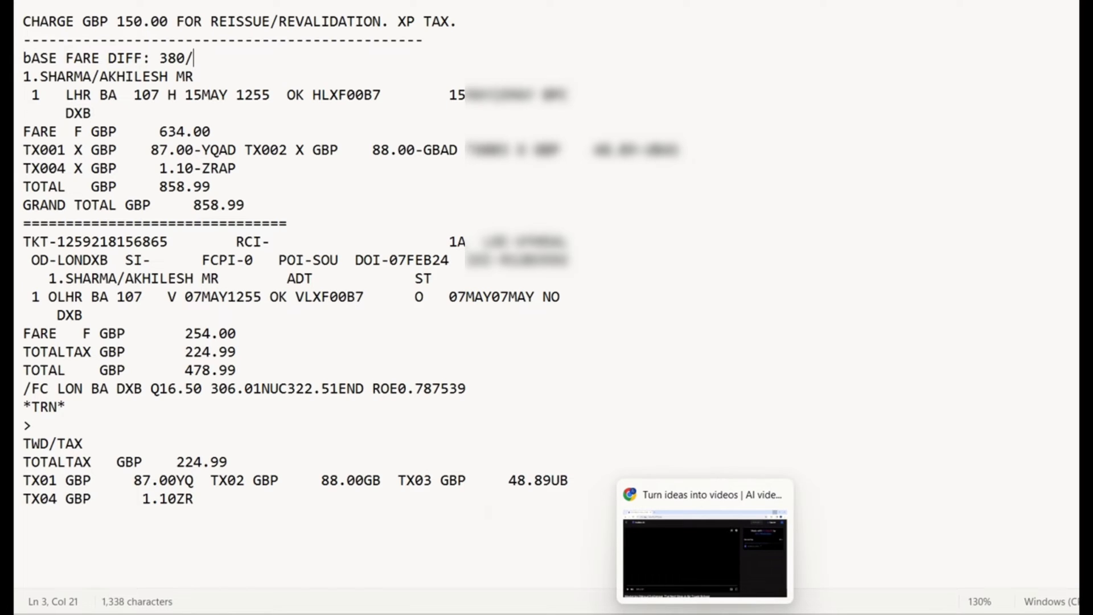
left_click(596, 614)
left_click(133, 294)
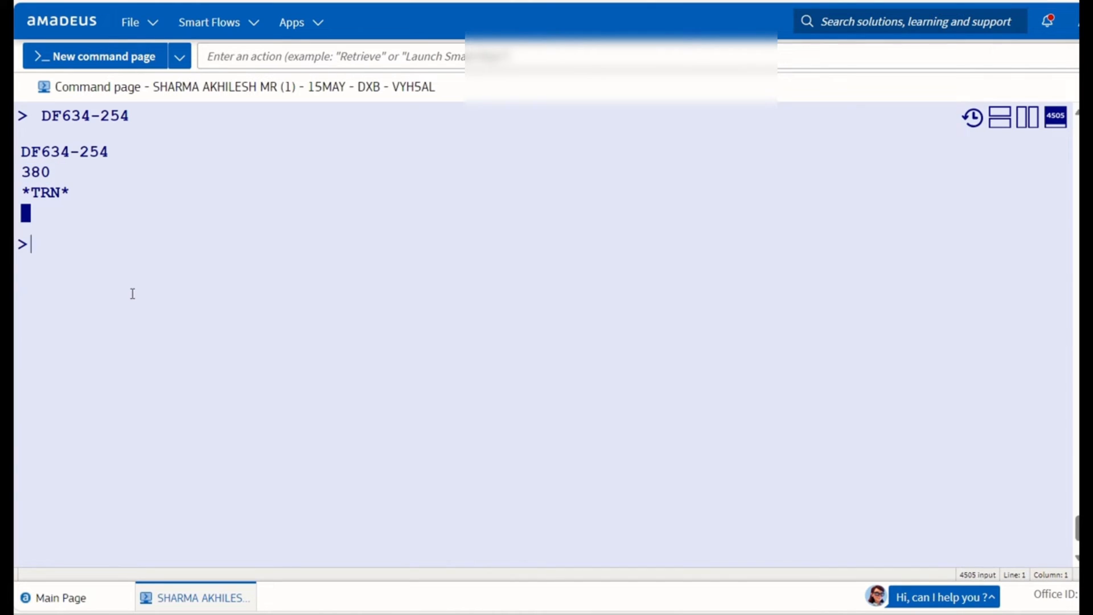
type("DF380+150")
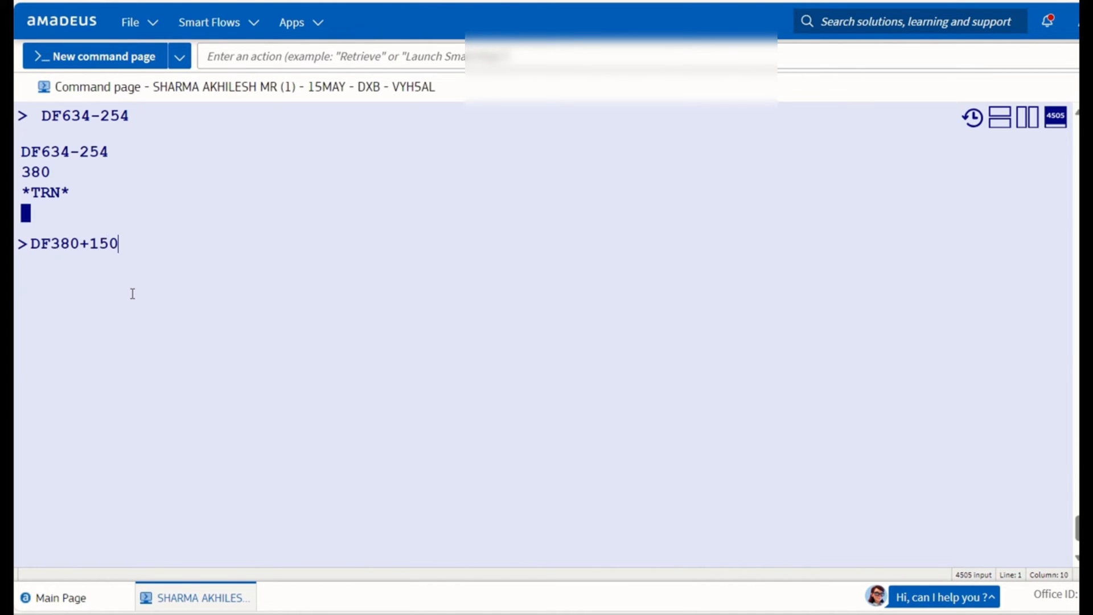
Correct the failed DF380+150 to DF380;150, getting 530.
key("Return")
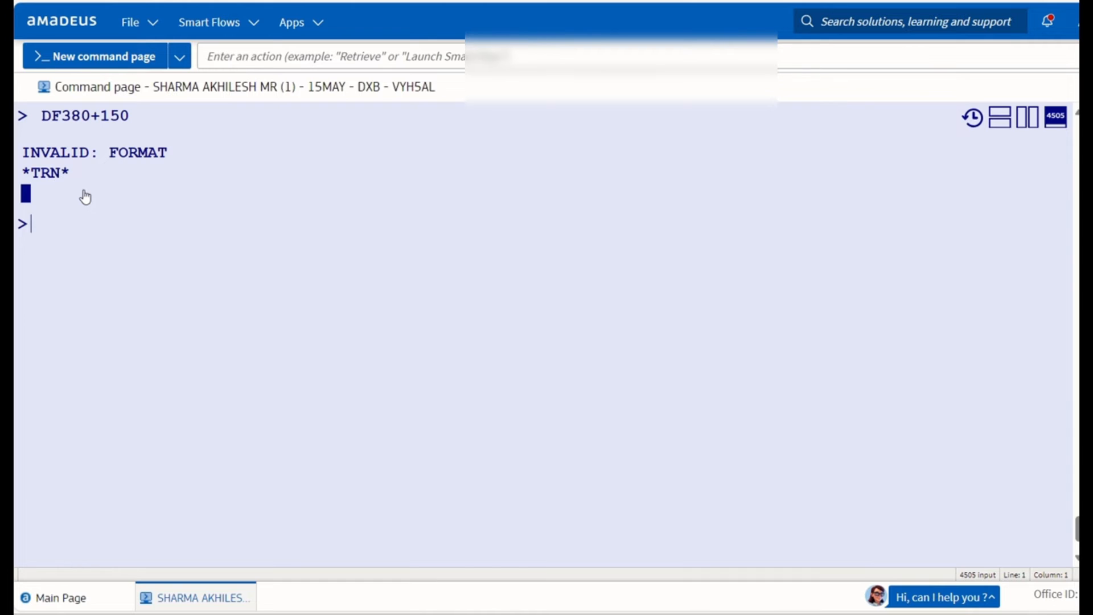
key("Up")
key("Left")
key("Left")
key("Left")
key("BackSpace")
type(";")
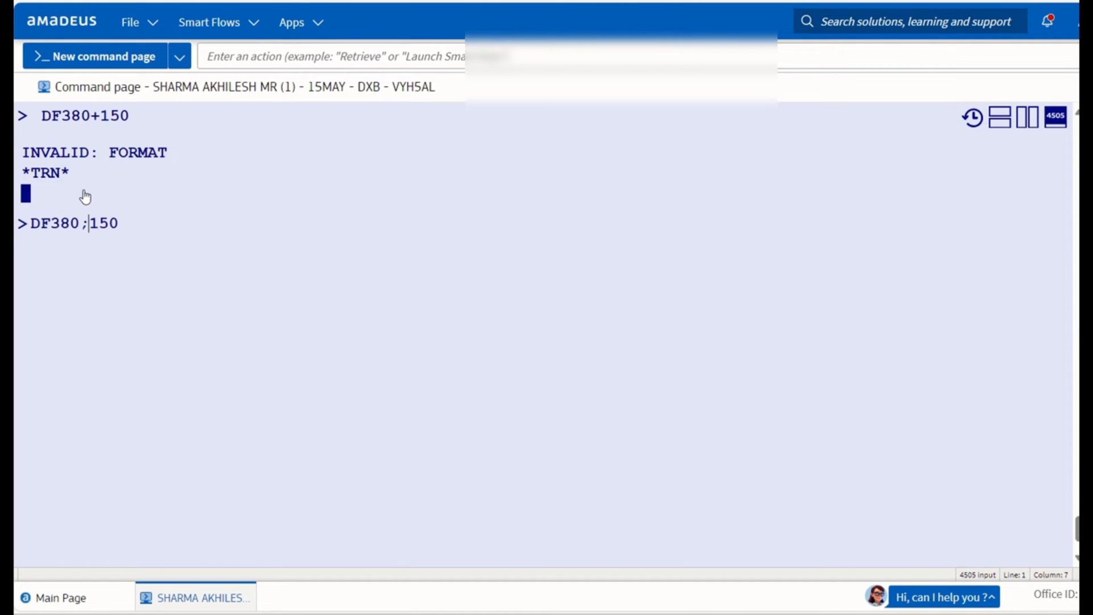
key("Return")
Paste the 530 total after 380/ on the BASE FARE DIFF line in the notes.
left_click_drag(22, 172, 53, 176)
key("ctrl+c")
key("alt+Tab")
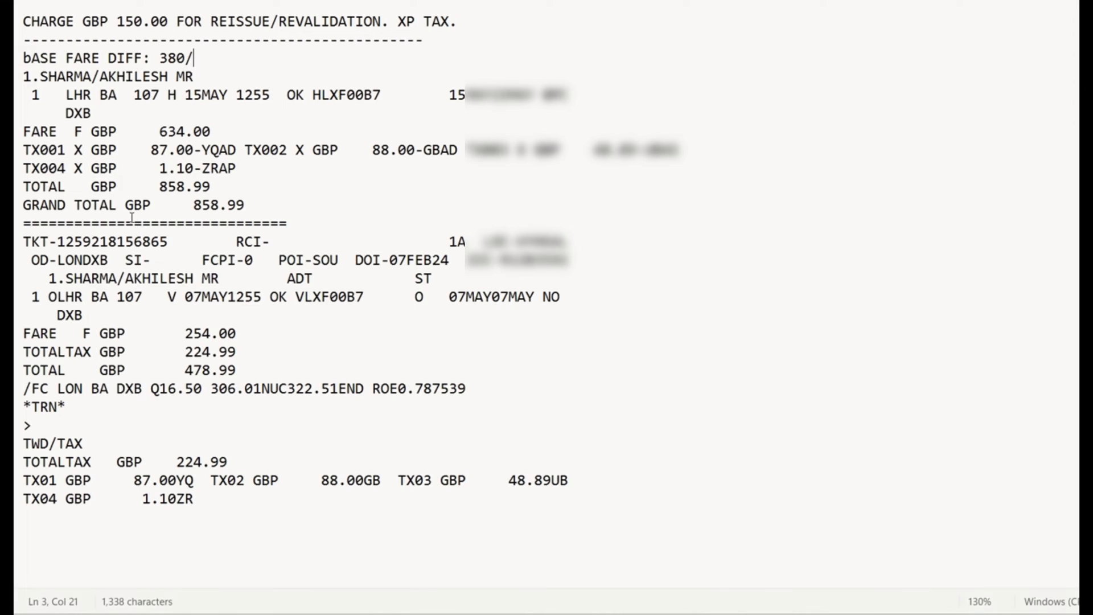
key("ctrl+v")
key("alt+Tab")
Display the TST with TQT and mark it as an exchange with TTK/EXCH.
left_click(109, 244)
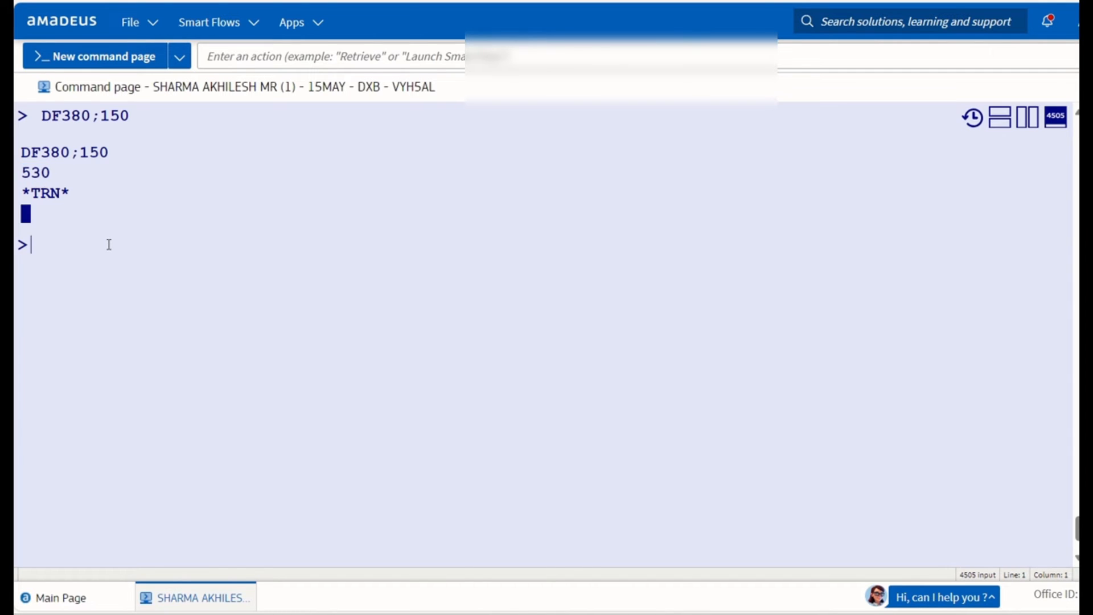
type("TQT")
key("Return")
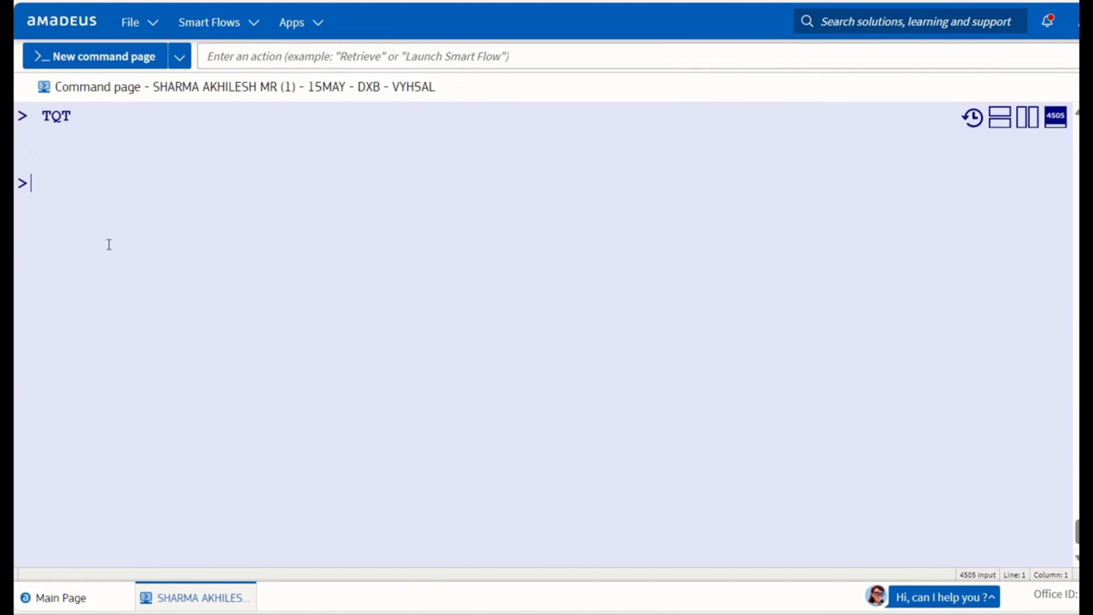
type("T")
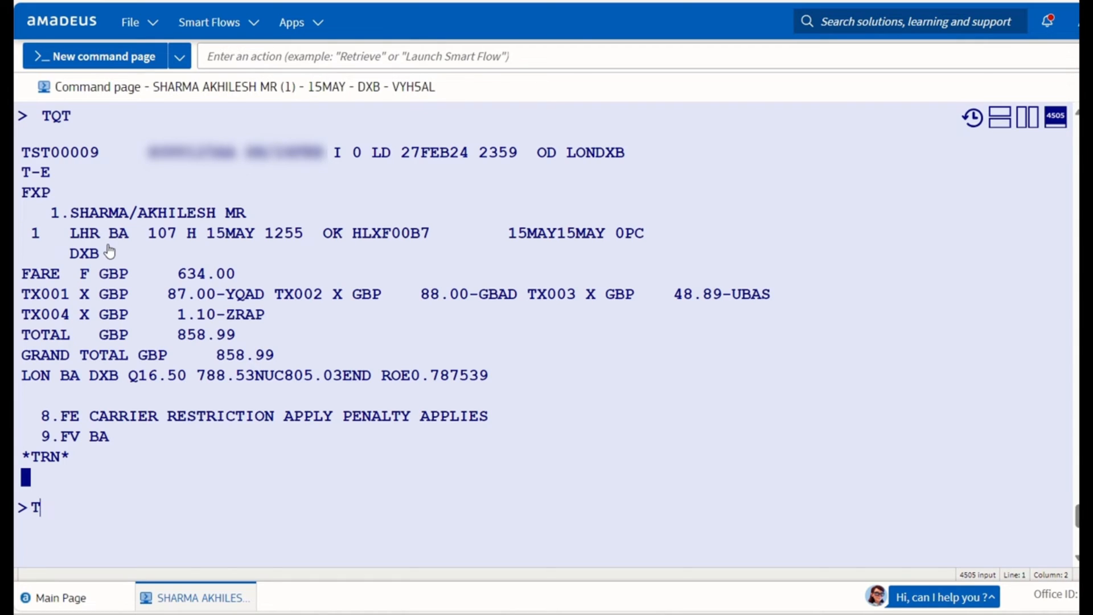
type("TK/EXCH")
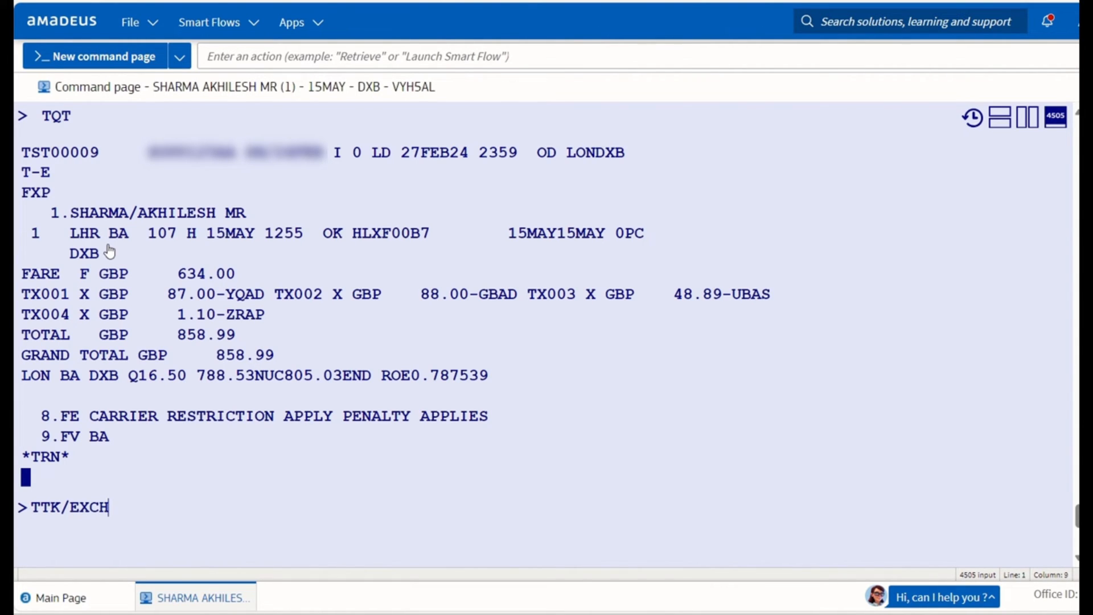
key("Return")
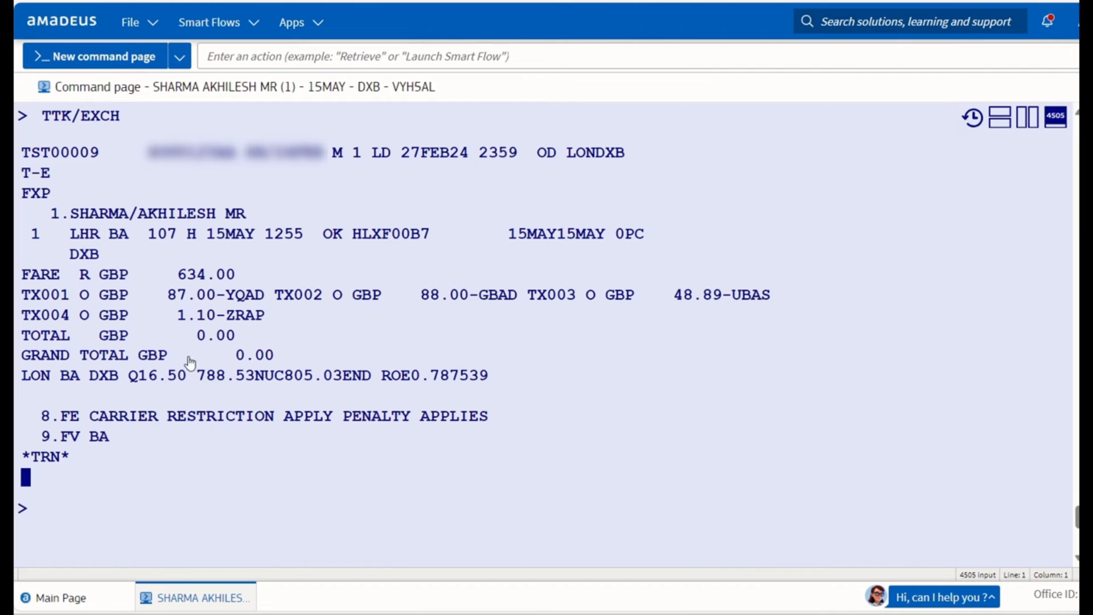
Verify the GBP 0.00 grand total and O tax indicator, and start a TTK entry.
left_click_drag(186, 358, 315, 364)
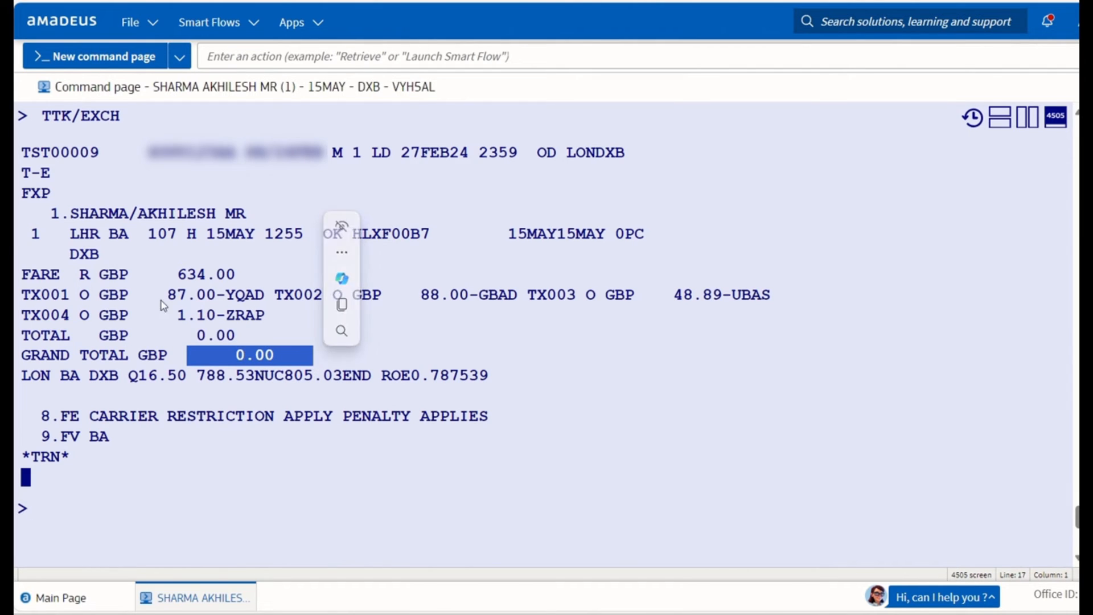
left_click_drag(71, 295, 108, 302)
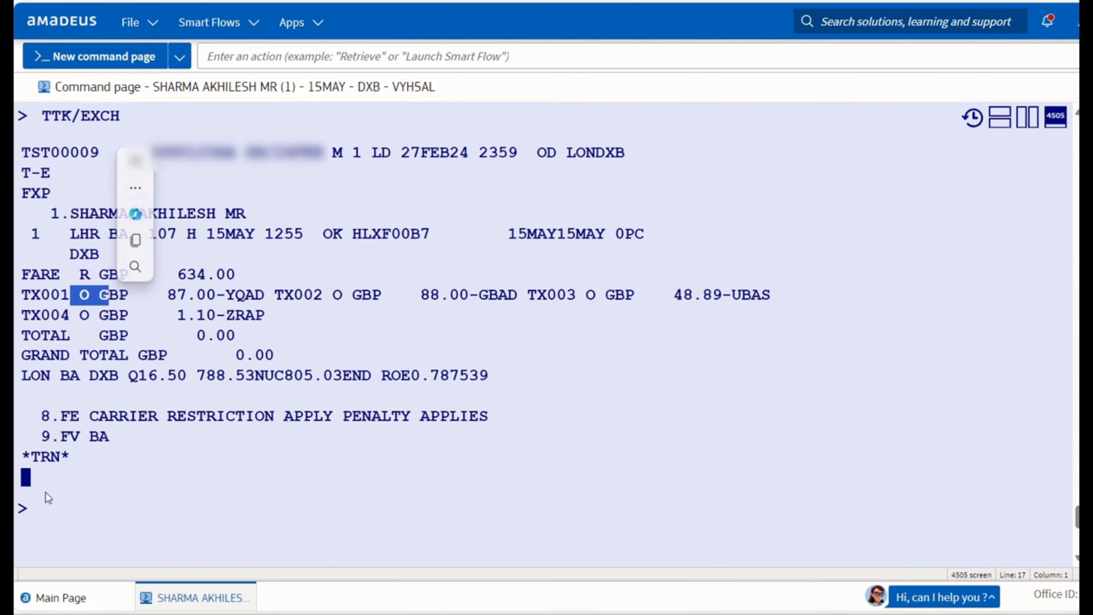
left_click(44, 508)
type("TTK")
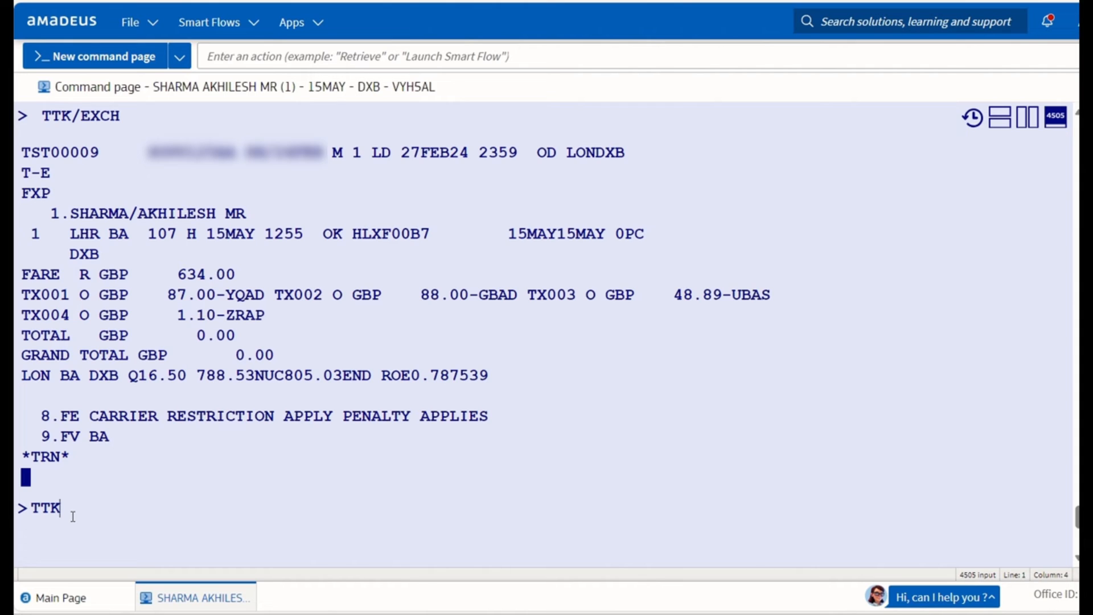
Enter TTK/X150XP/TGBP530 to add GBP 150.00 XP tax and a GBP 530.00 total.
type("/X150XP")
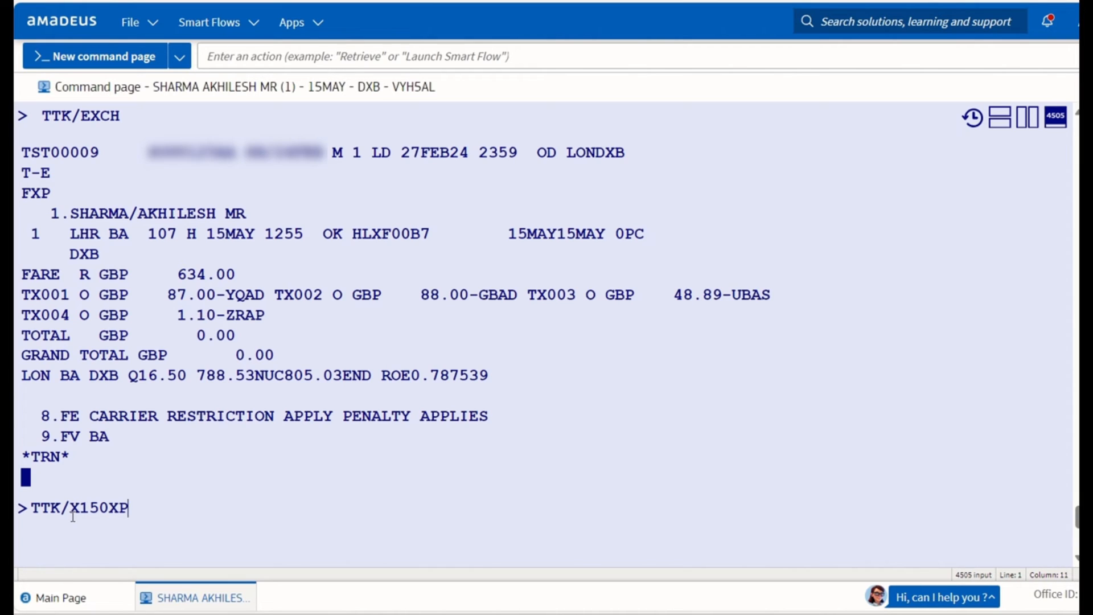
type("/TGBP")
left_click(962, 614)
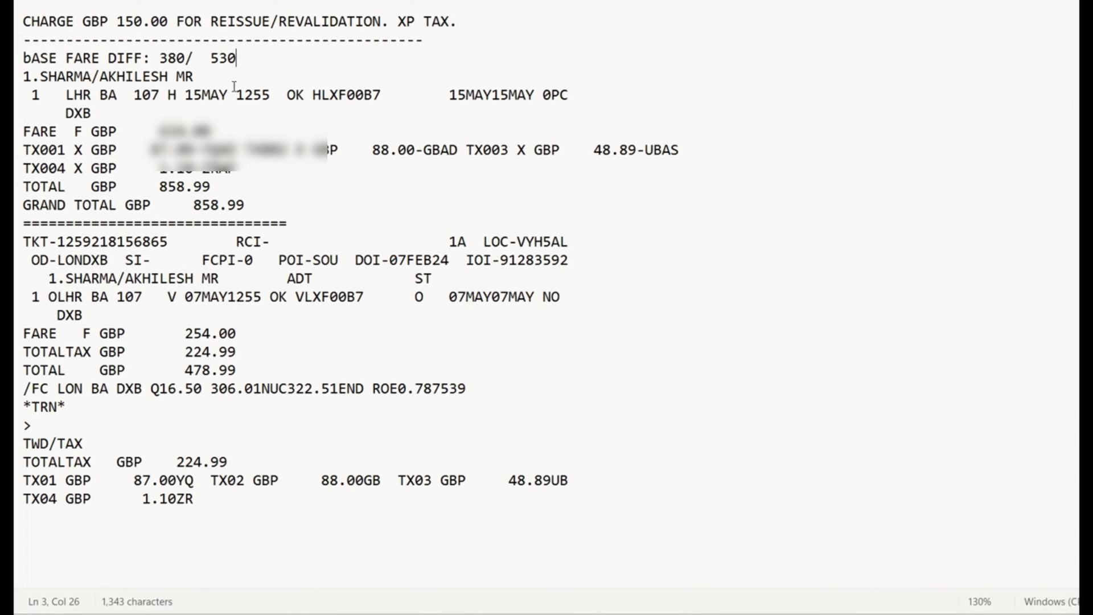
left_click_drag(208, 60, 246, 61)
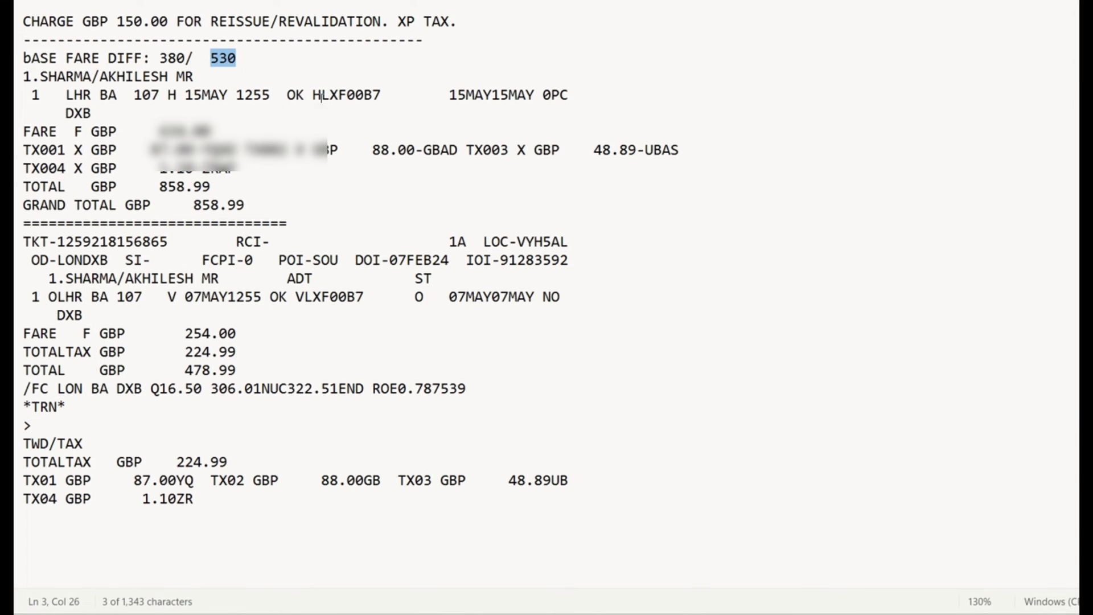
key("alt+Tab")
type("530")
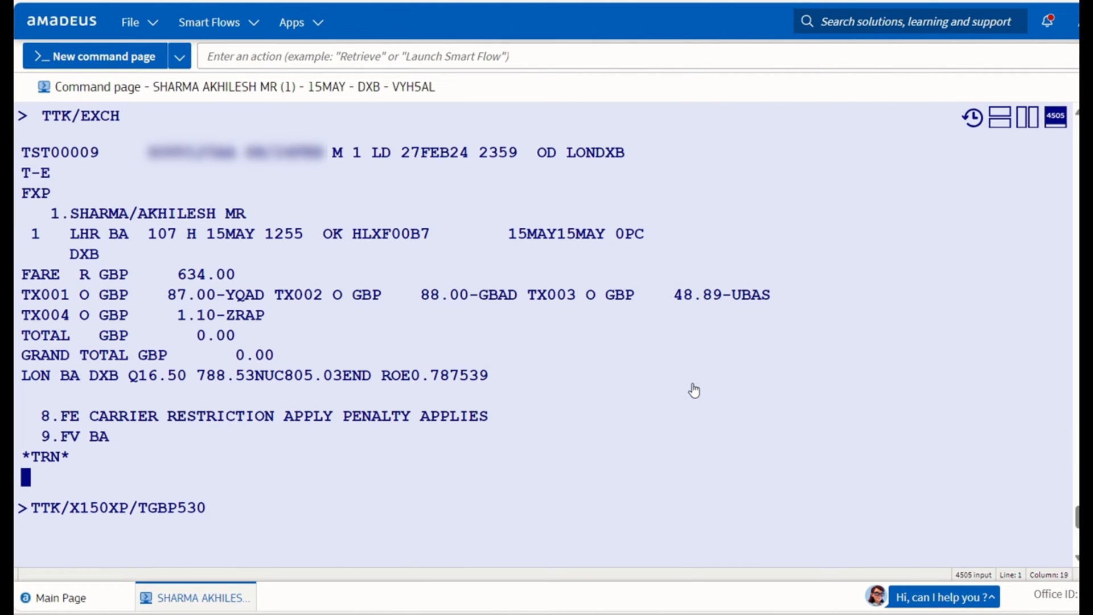
key("Return")
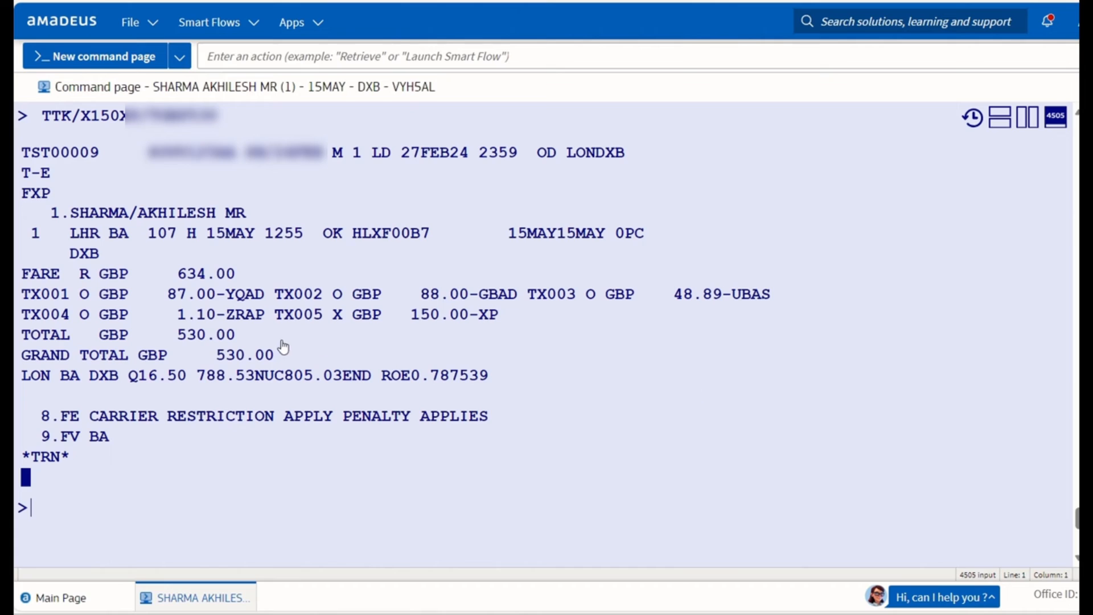
left_click_drag(216, 356, 289, 362)
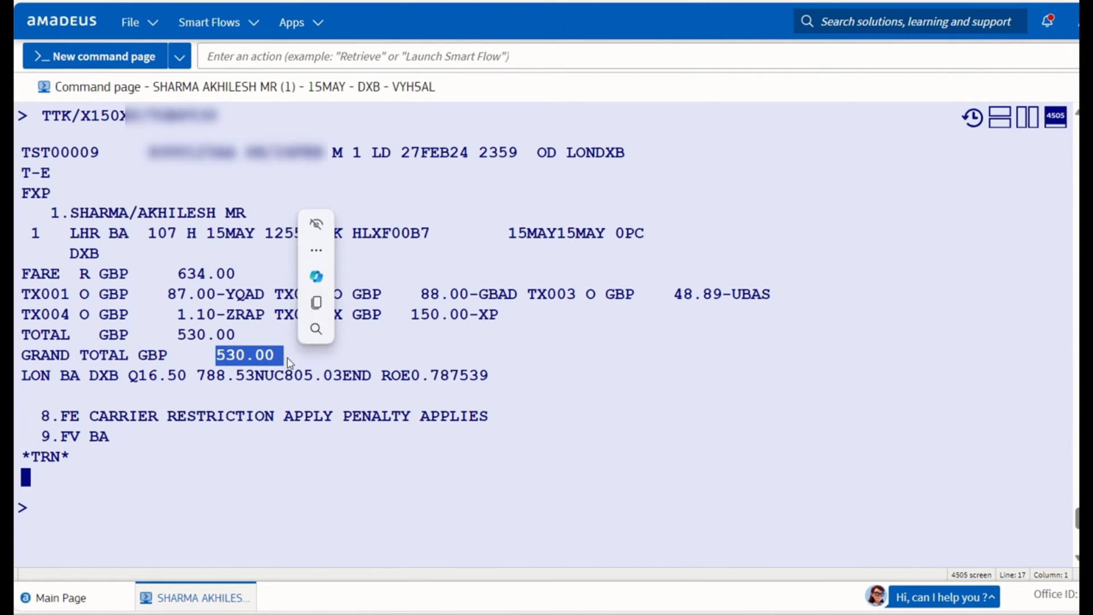
left_click(127, 520)
Add the original-issue FO line generated from element 7 with FO*L7.
type("RTF")
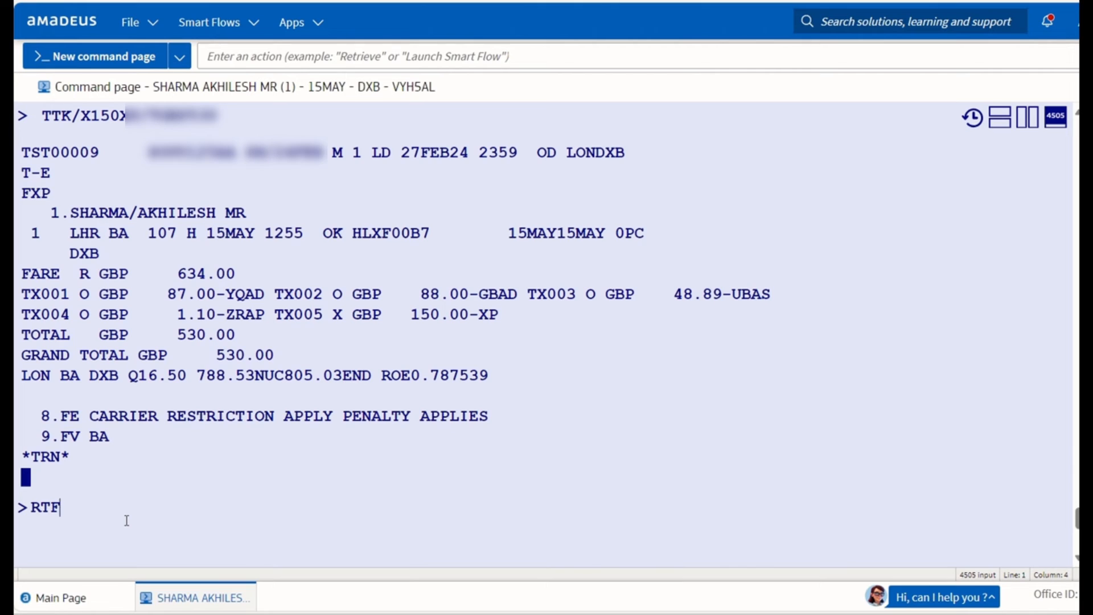
key("Return")
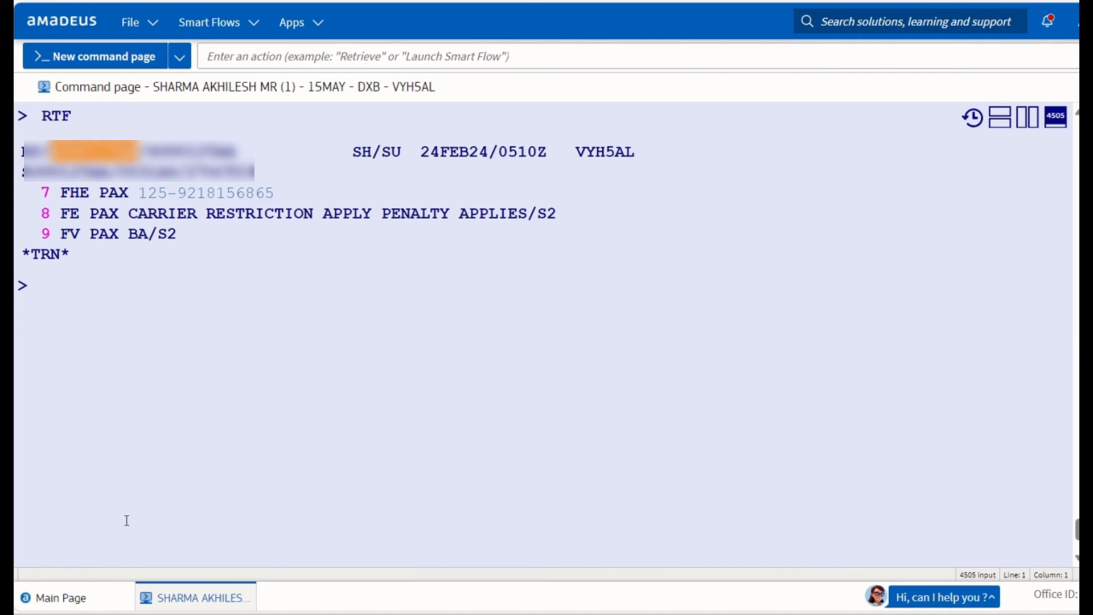
type("FO*")
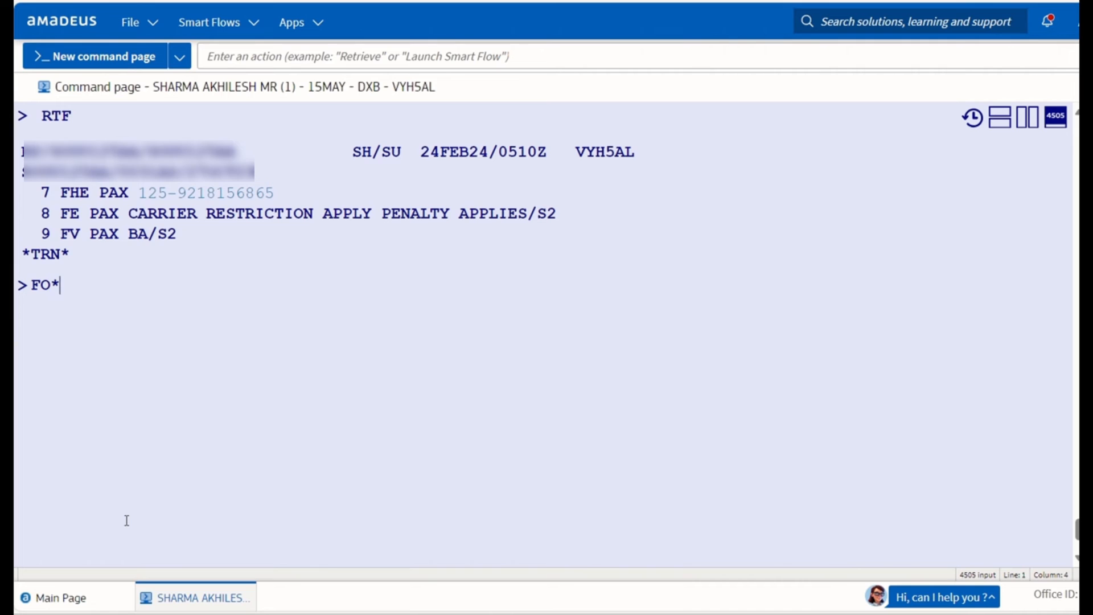
type("L7")
key("Return")
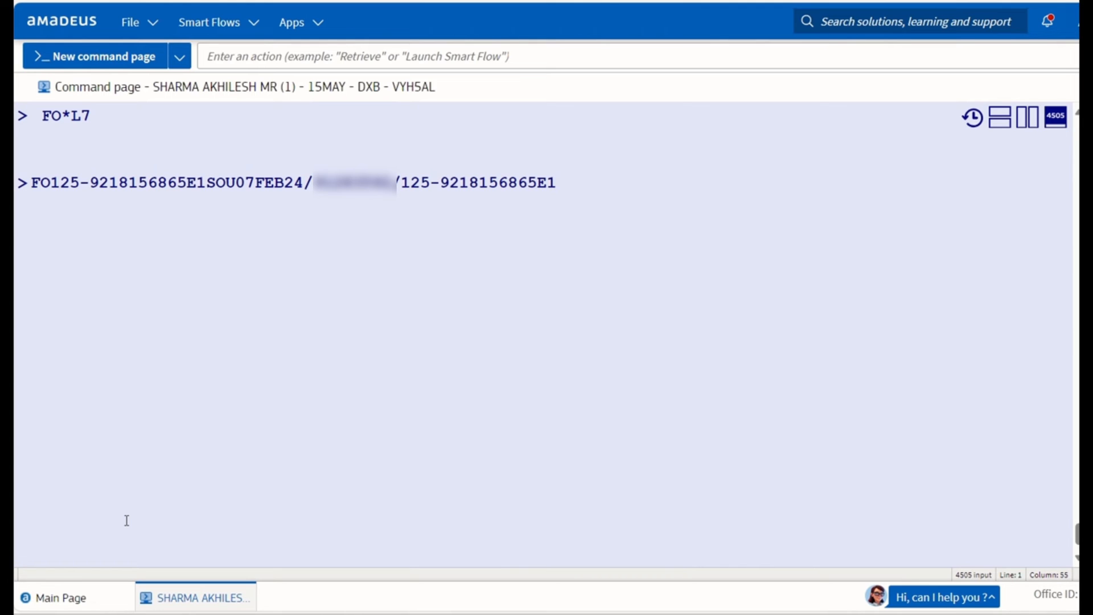
key("Return")
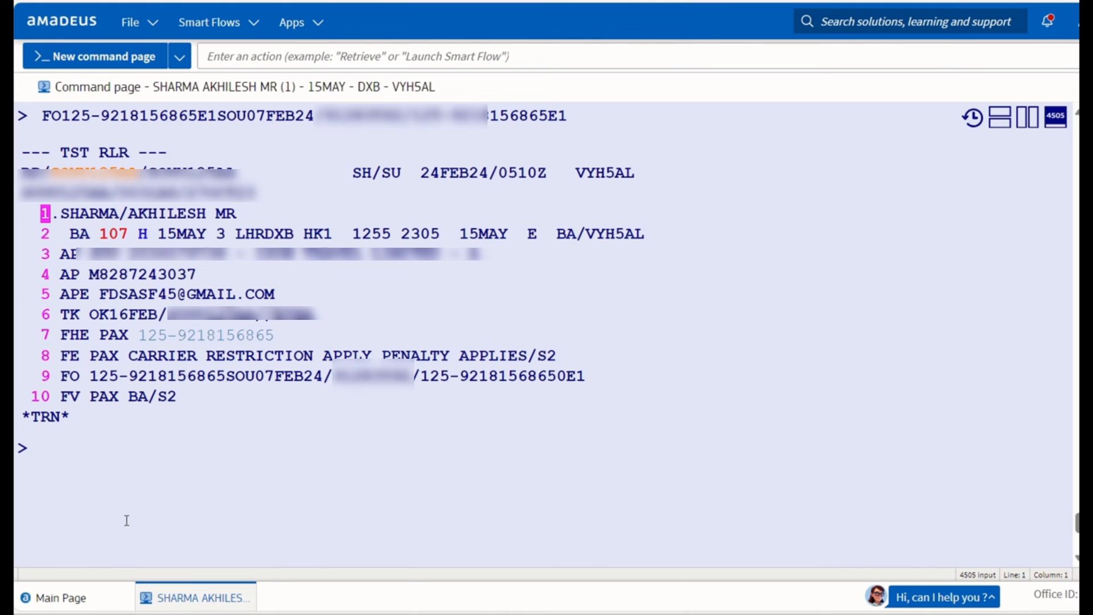
Add the cash form of payment FPO/CASH+/CASH to the booking.
type("FP")
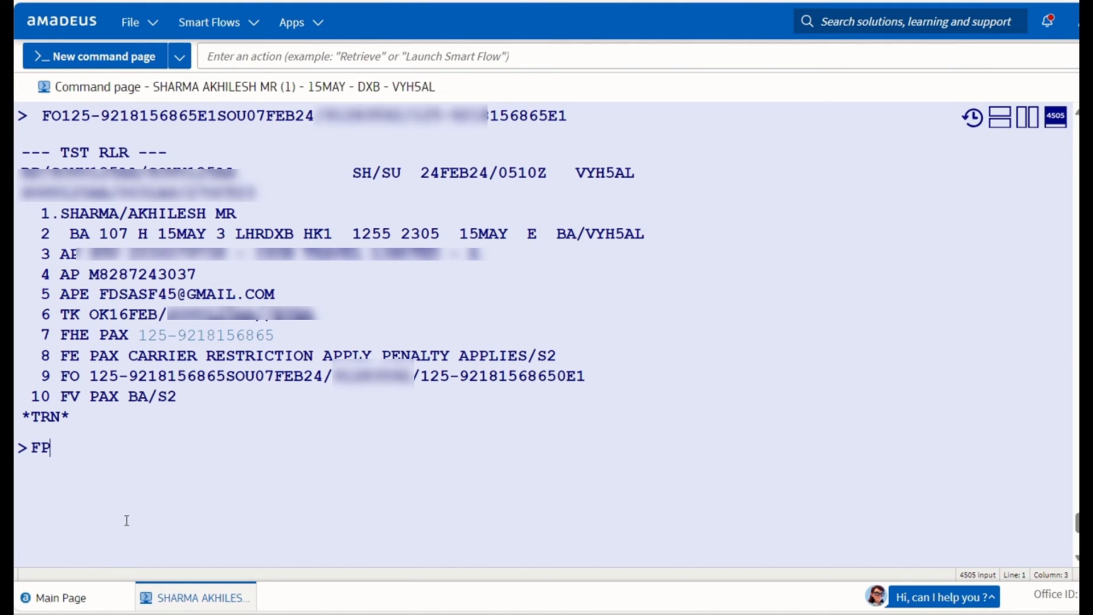
type("O/CASH")
left_click_drag(31, 447, 119, 449)
left_click(118, 449)
type("+/CASH")
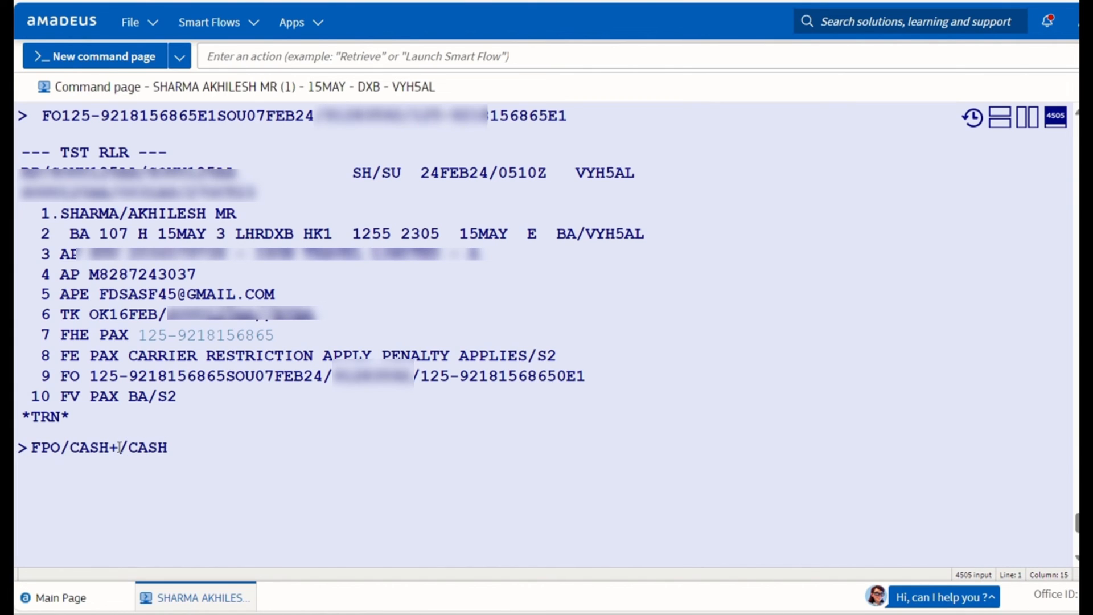
key("Return")
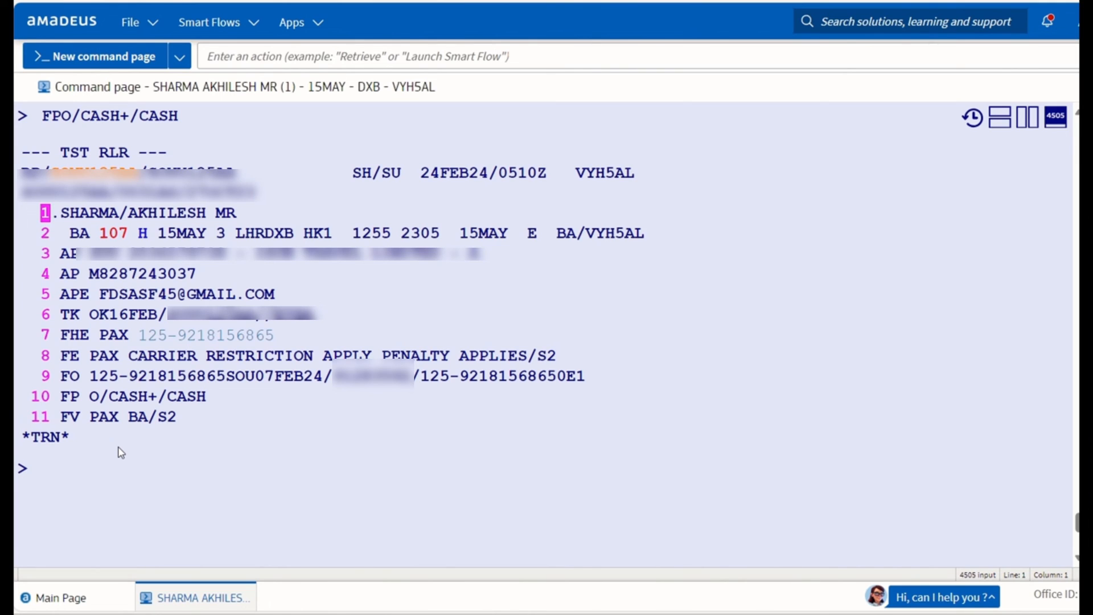
type("RFS")
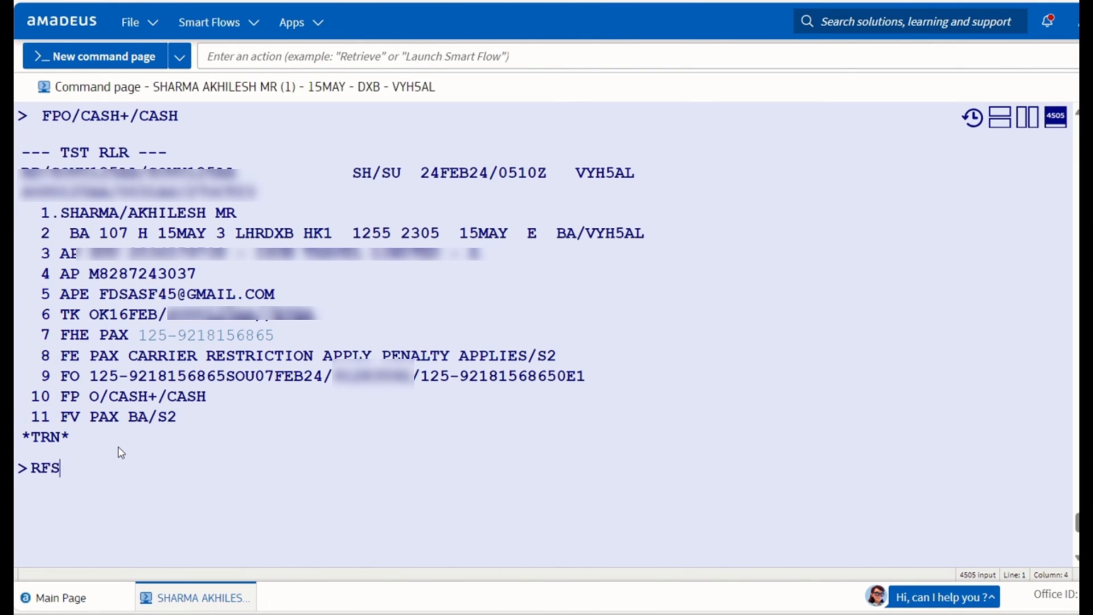
type(";ER")
Save the booking with RFS;ER and reload it with IR.
key("Return")
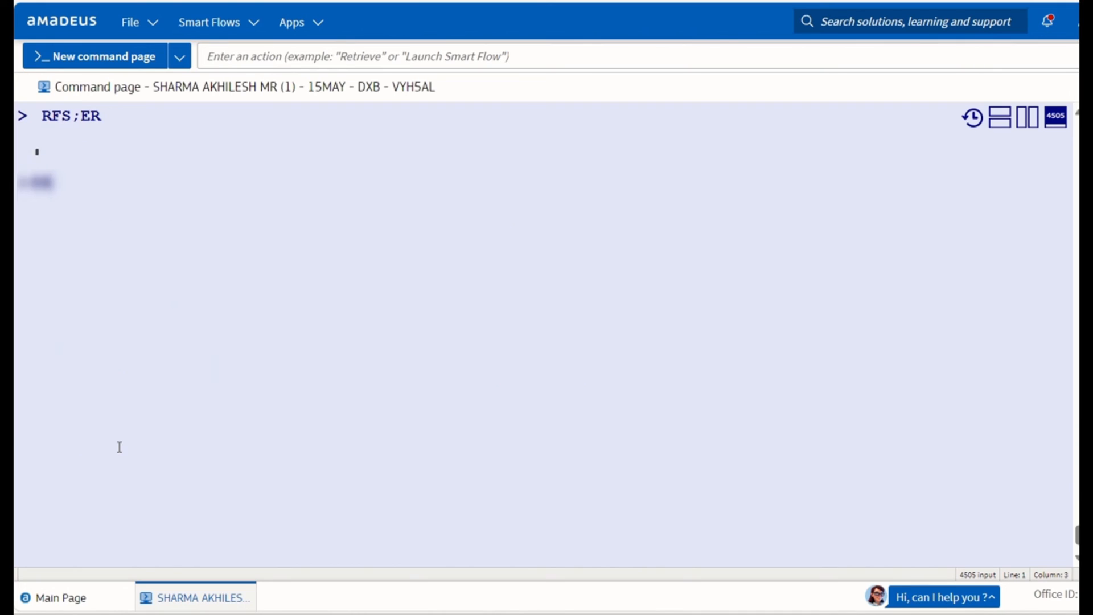
type("IR")
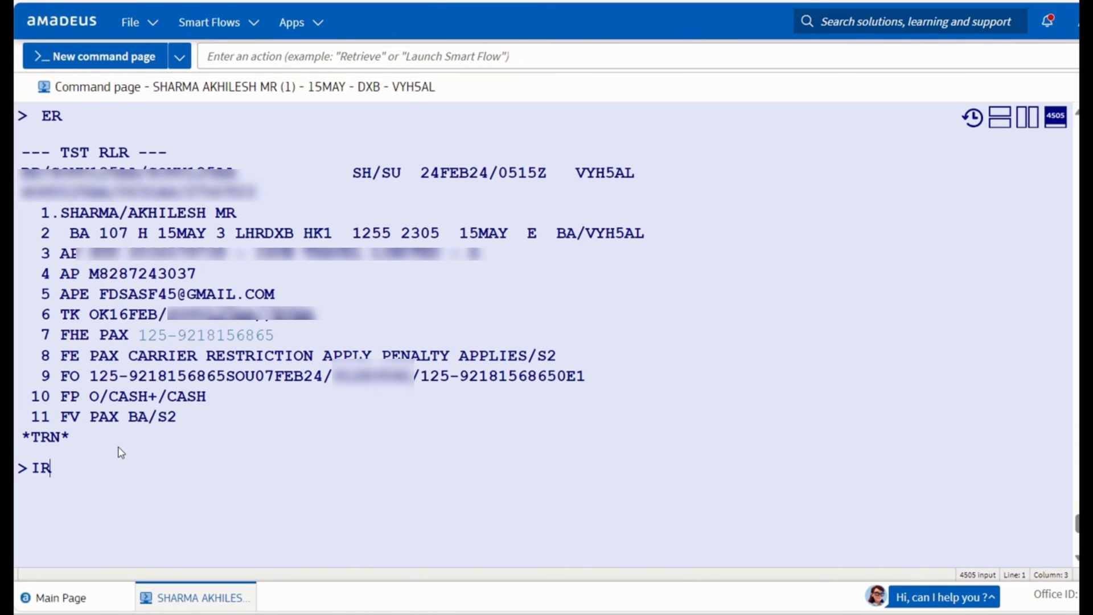
key("Return")
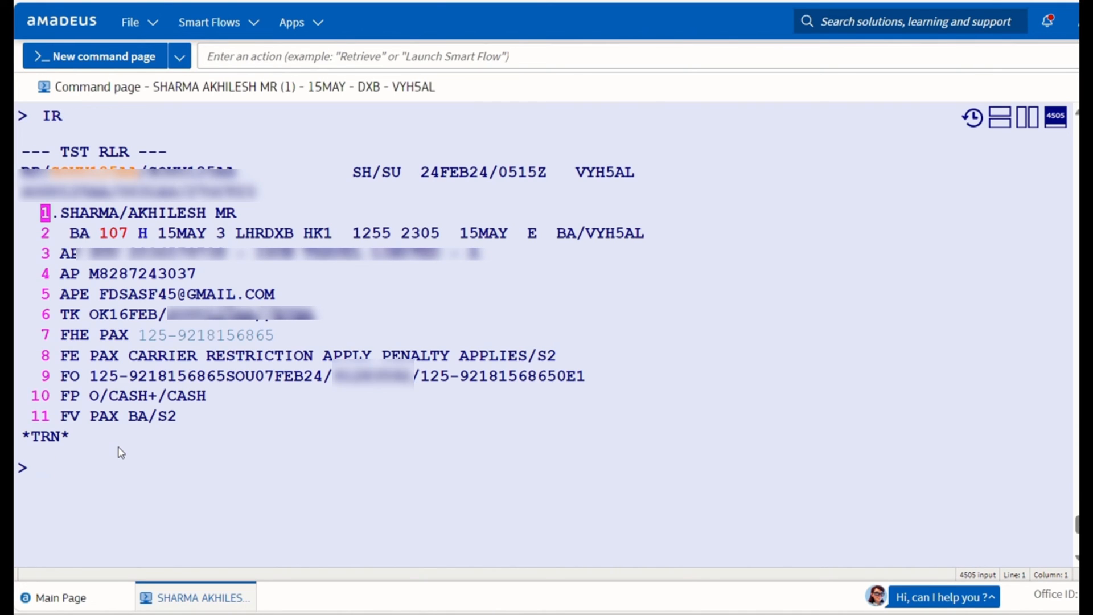
Check pricing record 09 with TQT, then issue it with TTP/ET/T9/RT.
type("TQT")
key("Return")
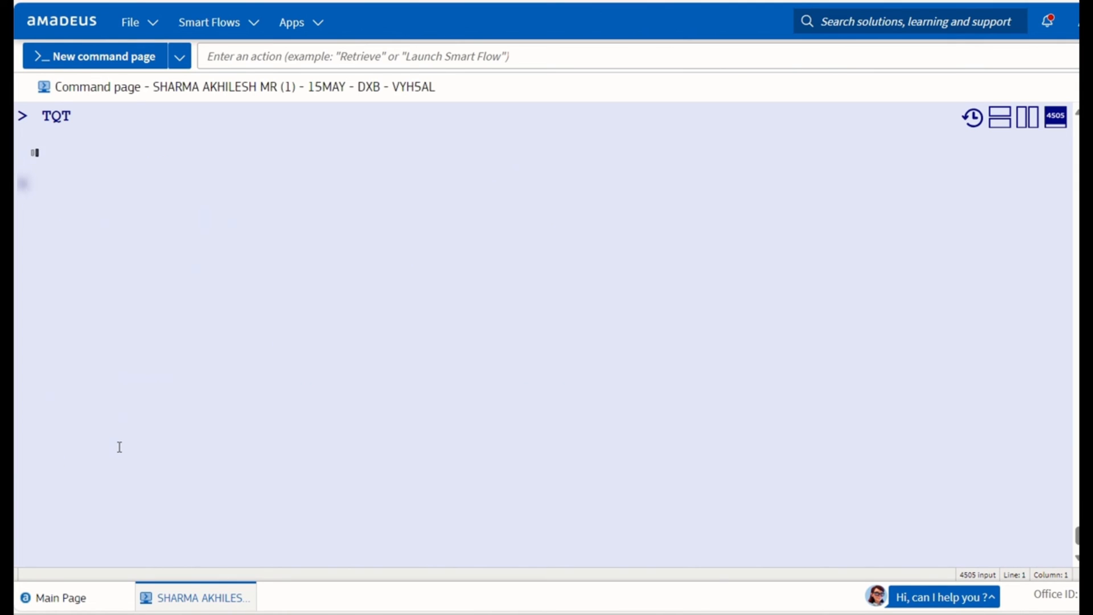
left_click_drag(80, 153, 119, 154)
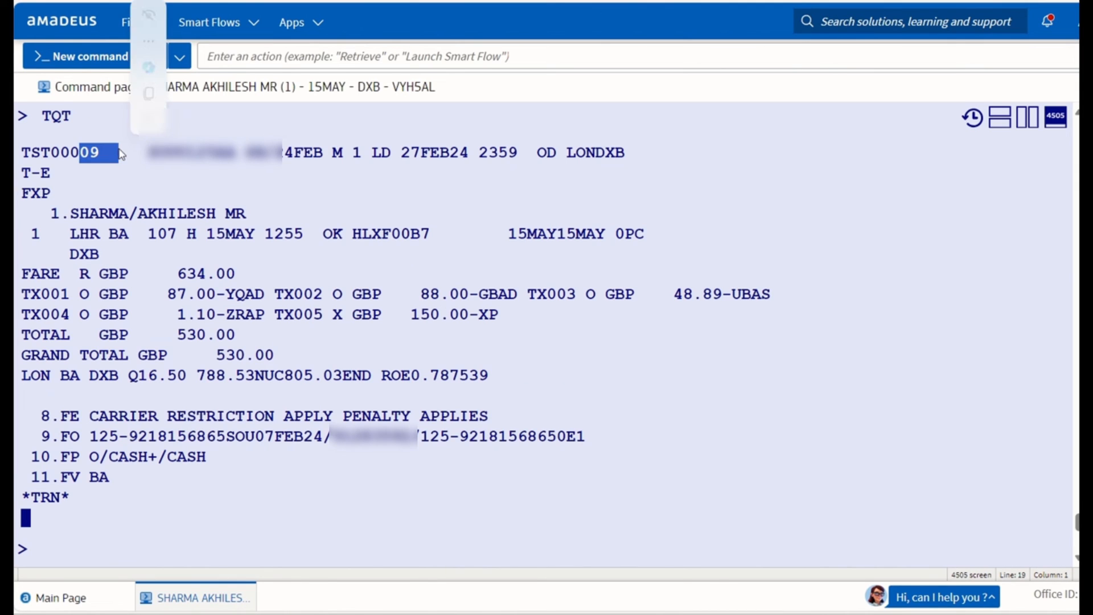
scroll(152, 326, "down", 1)
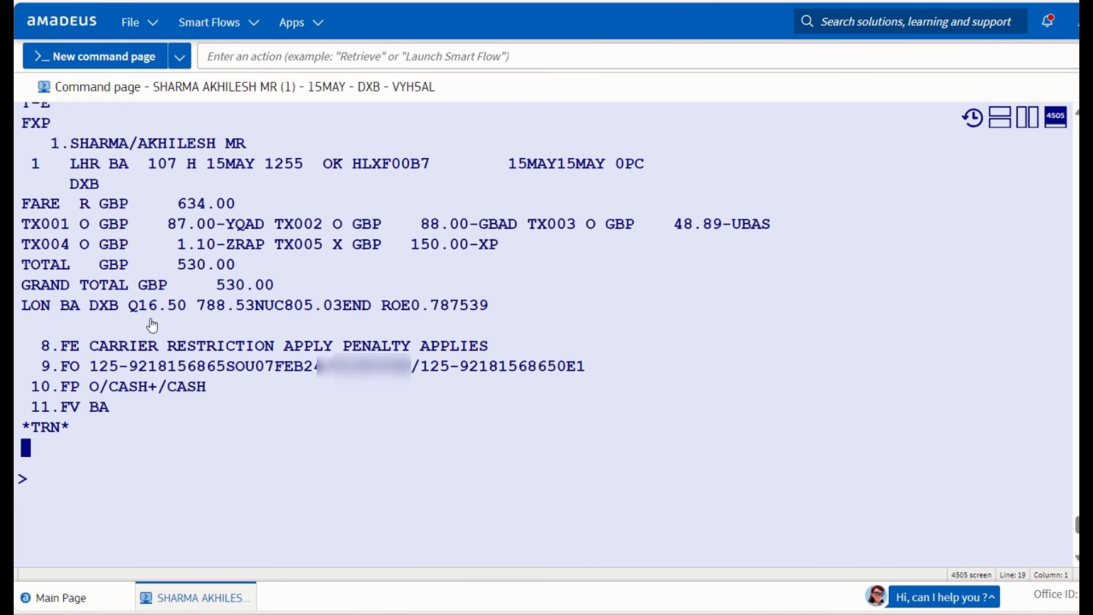
left_click(80, 494)
type("TTP/")
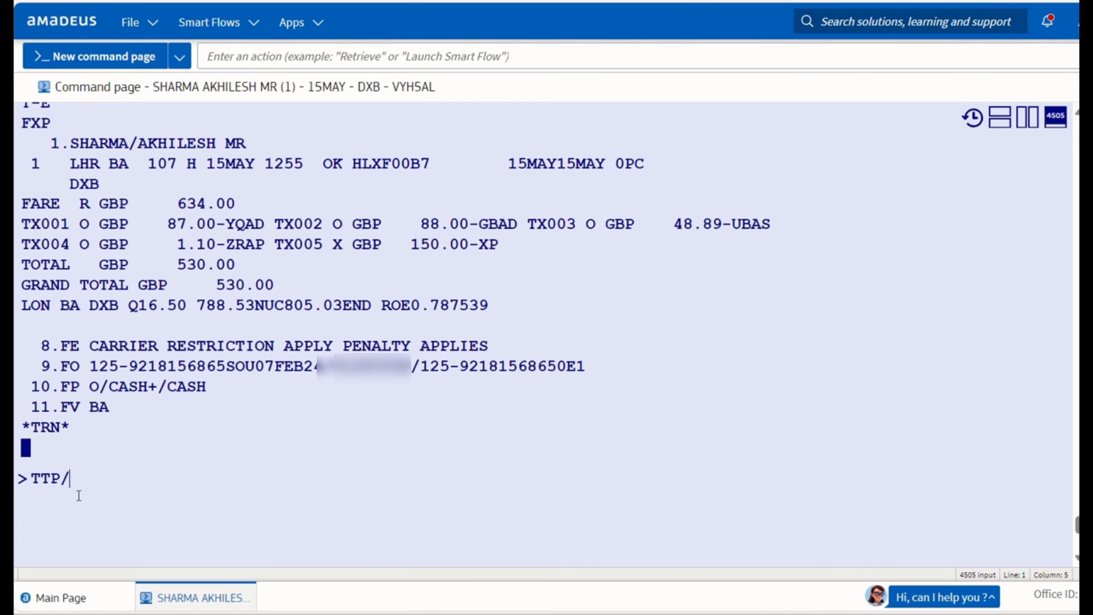
type("ET/T9/RT")
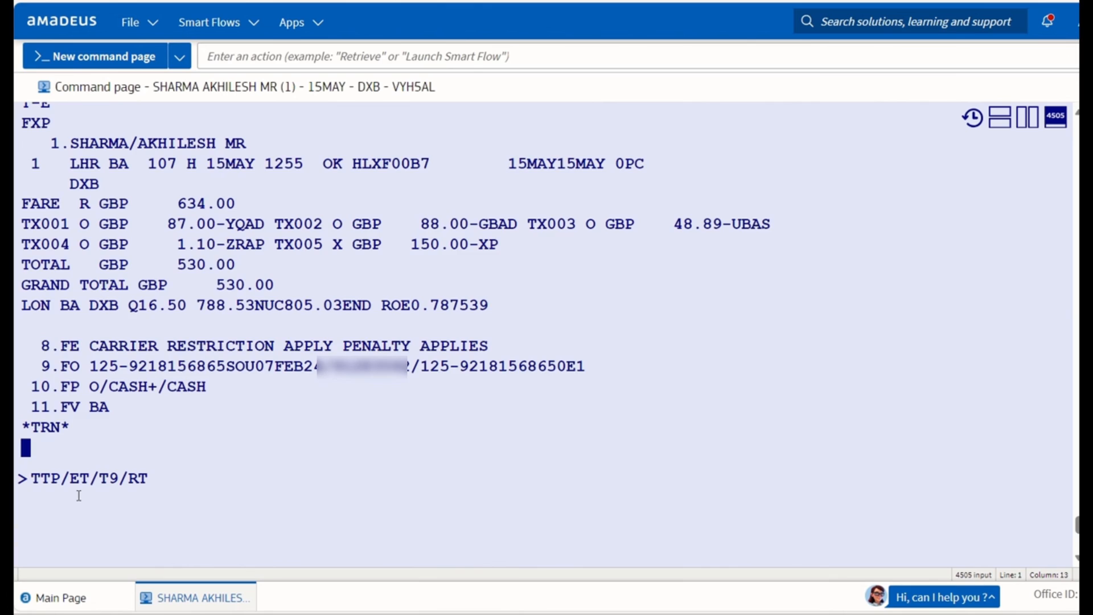
key("Return")
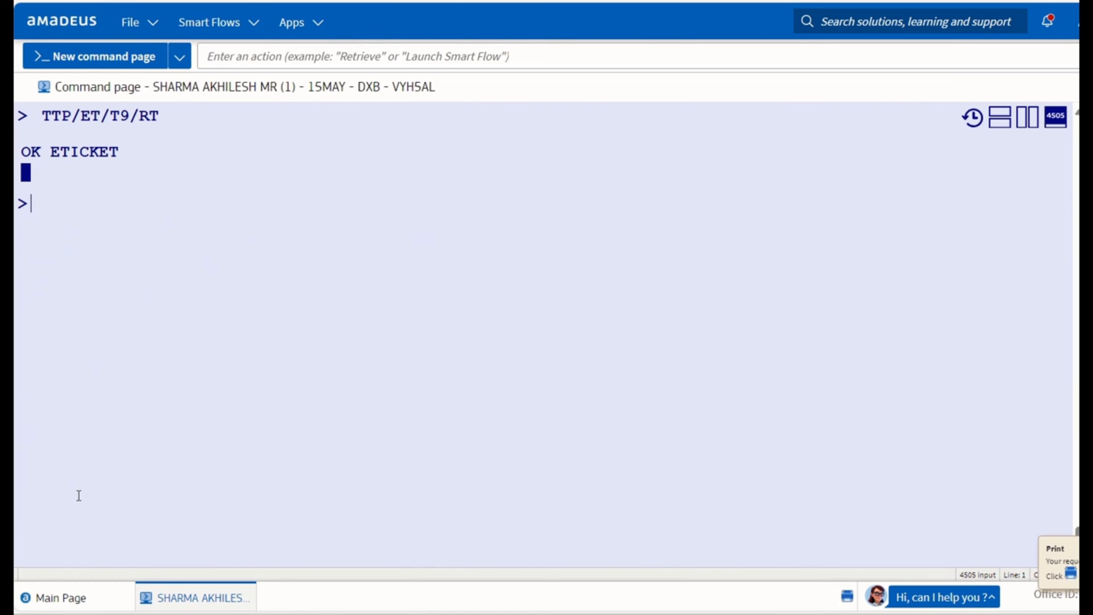
Show the ticketing elements, split into two panes, and display the new ticket (TWD/L7) on the left.
type("RTTN")
key("Return")
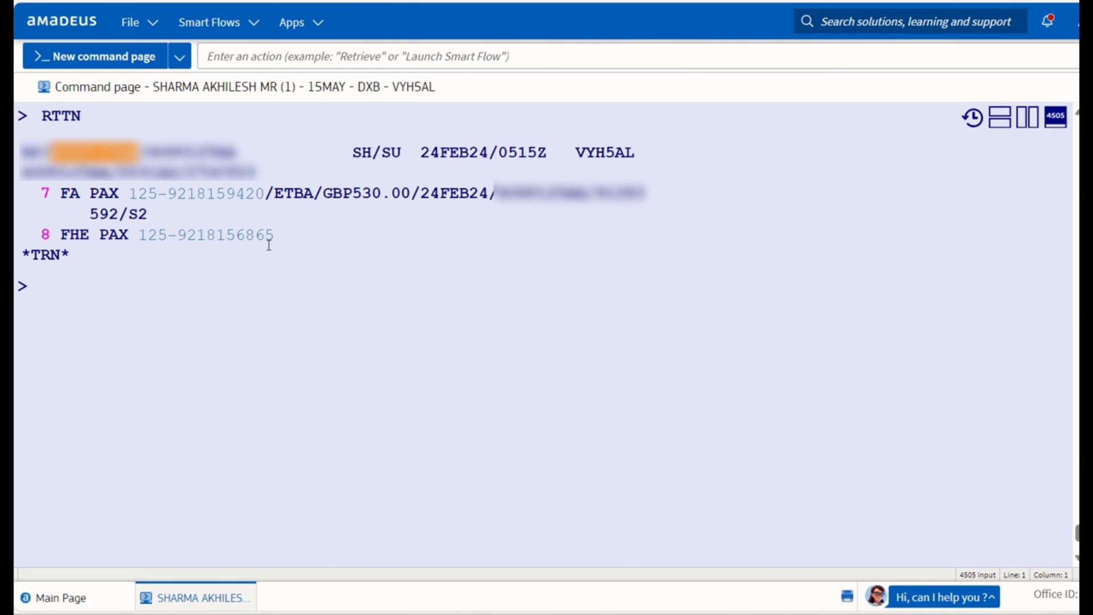
left_click(1026, 120)
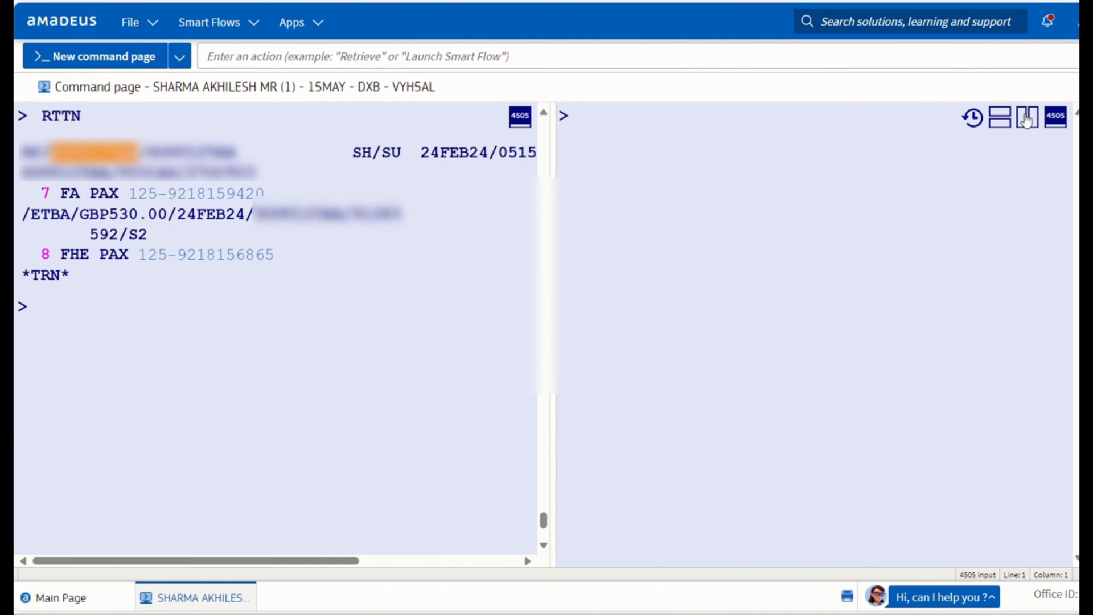
left_click(166, 347)
type("TWD")
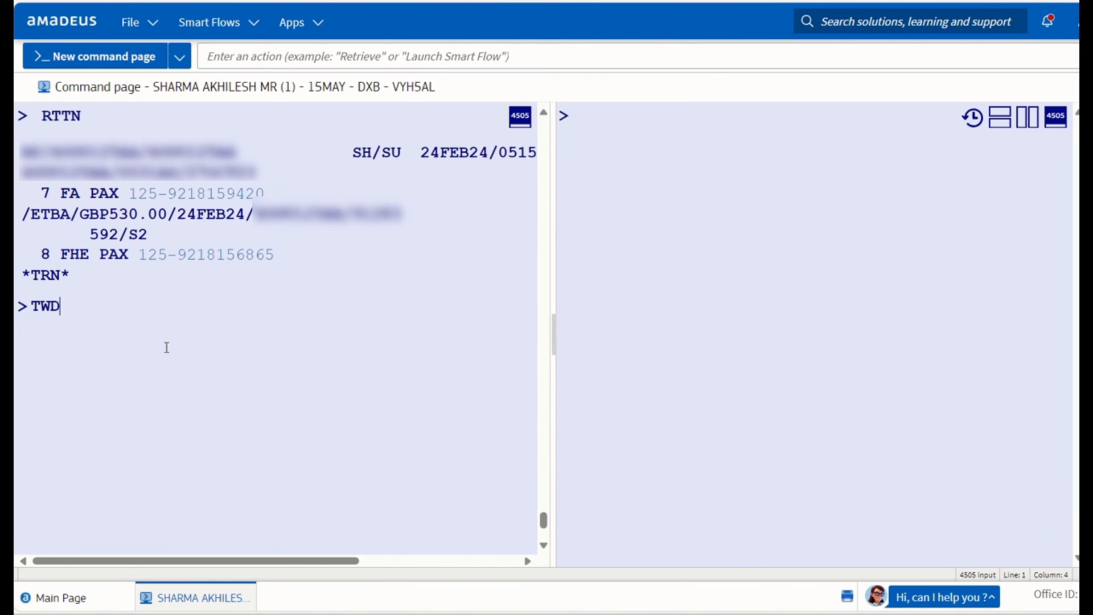
type("/L7")
key("Return")
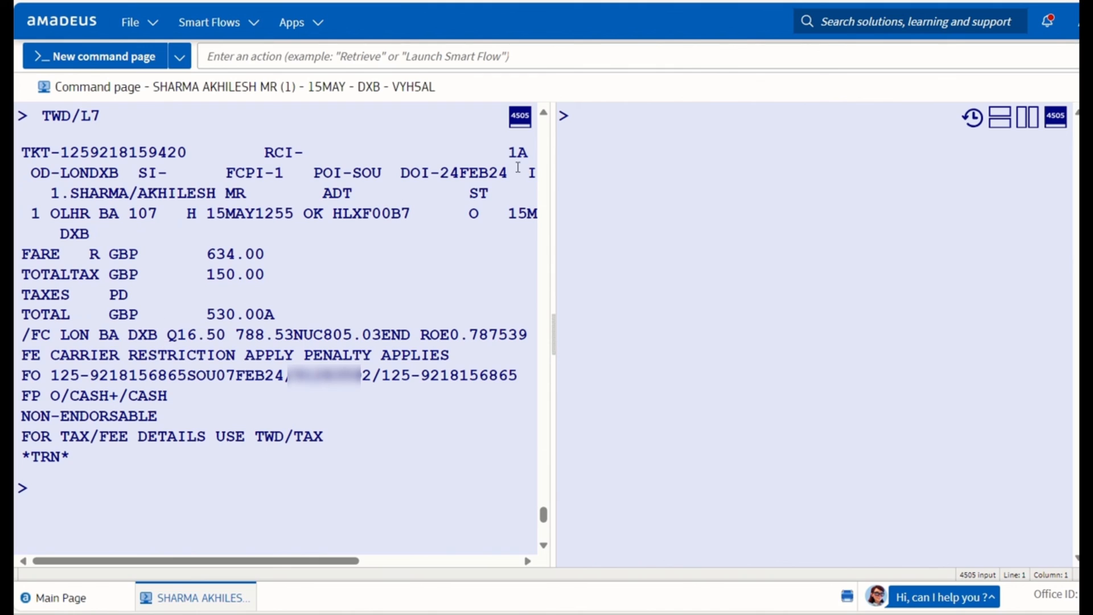
Display the original ticket with TWD/O* in the right pane, its coupon showing status E.
left_click(668, 163)
type("TWD/O*")
key("Return")
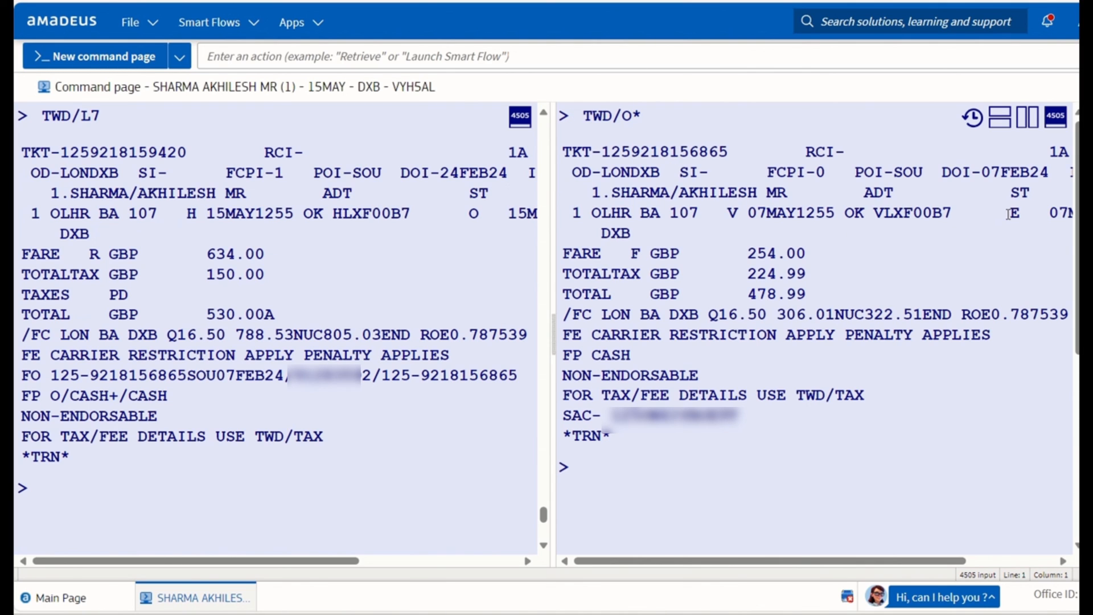
left_click_drag(1004, 215, 1023, 216)
mouse_move(640, 1)
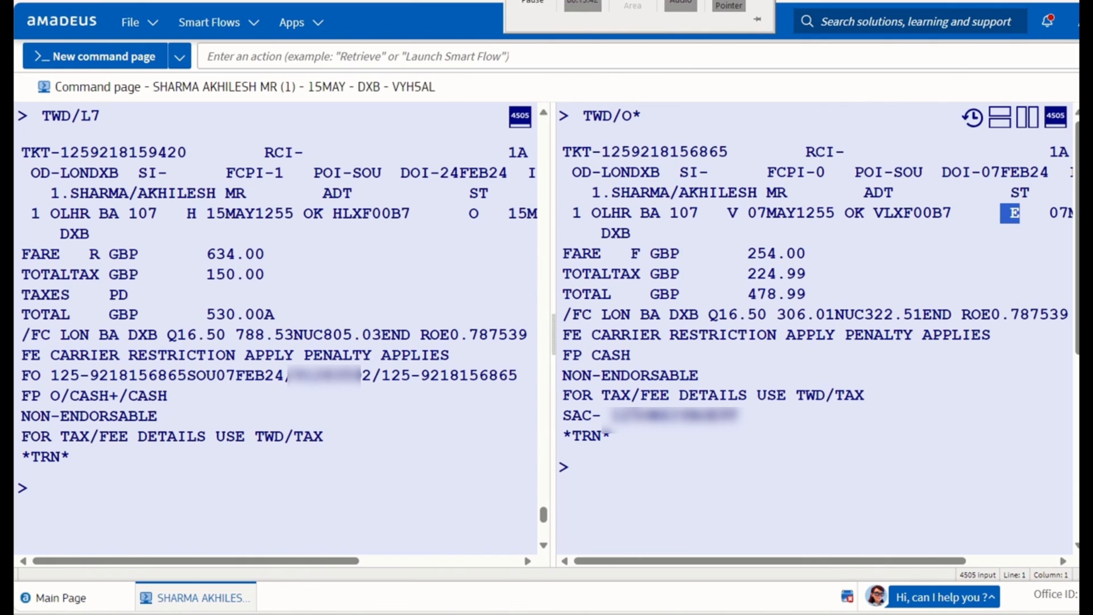